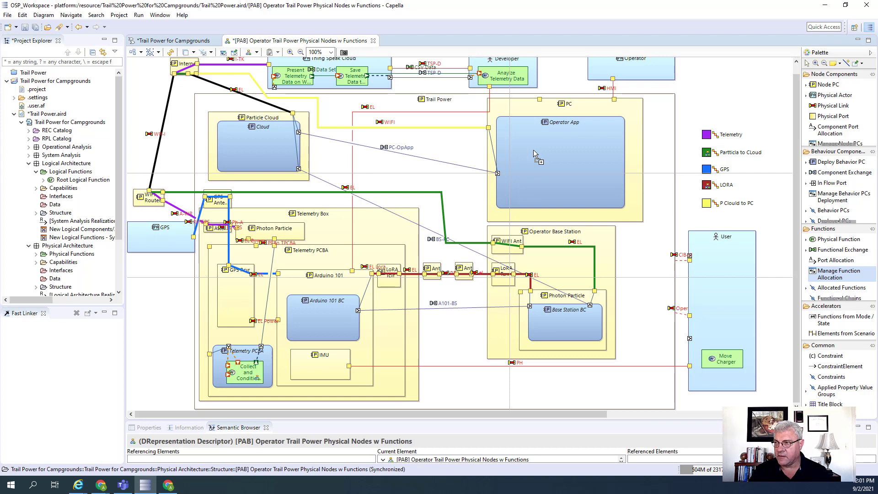
In Operator App's function allocation chooser, pick the four functions and trial-move them across and back
click(534, 150)
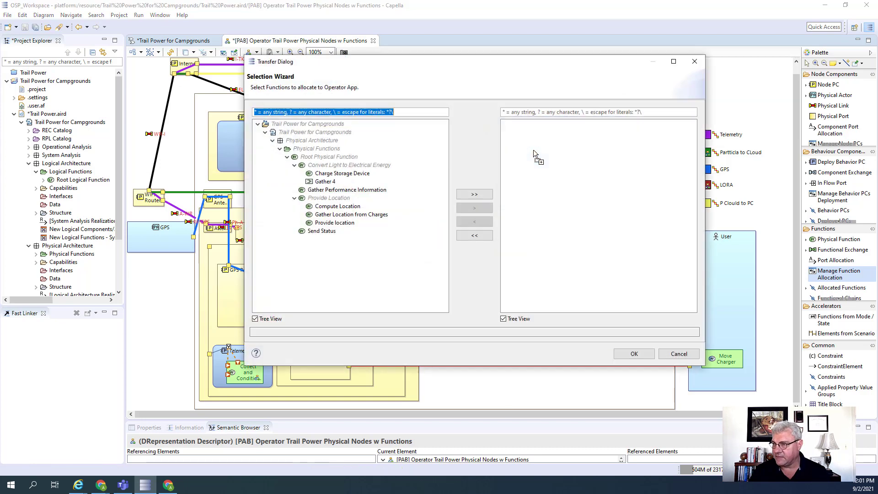
click(352, 200)
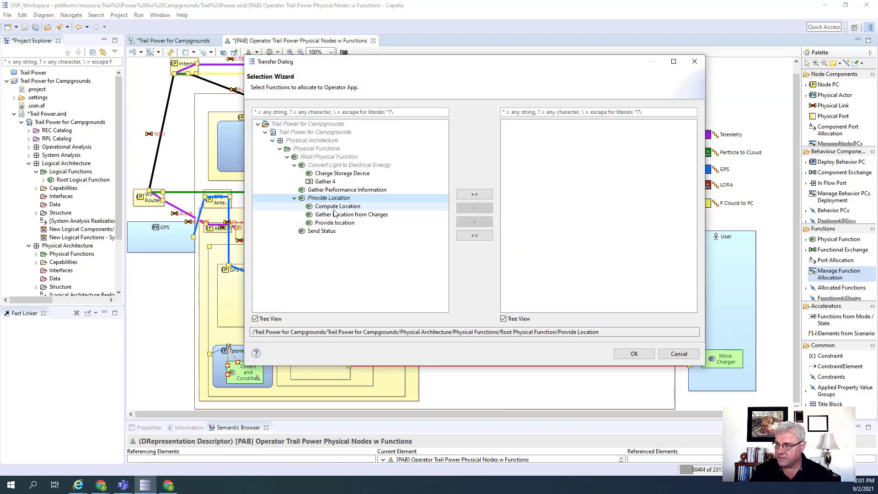
ctrl+click(335, 207)
ctrl+click(329, 214)
ctrl+click(323, 223)
ctrl+click(323, 231)
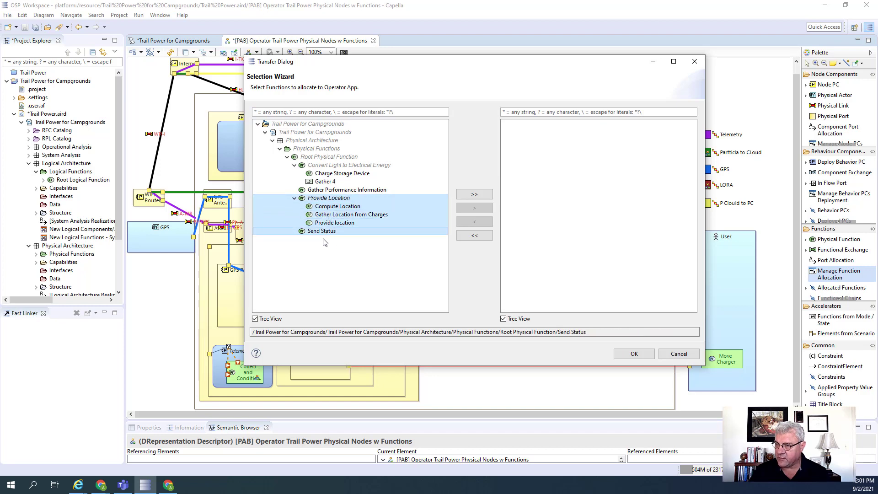
click(480, 196)
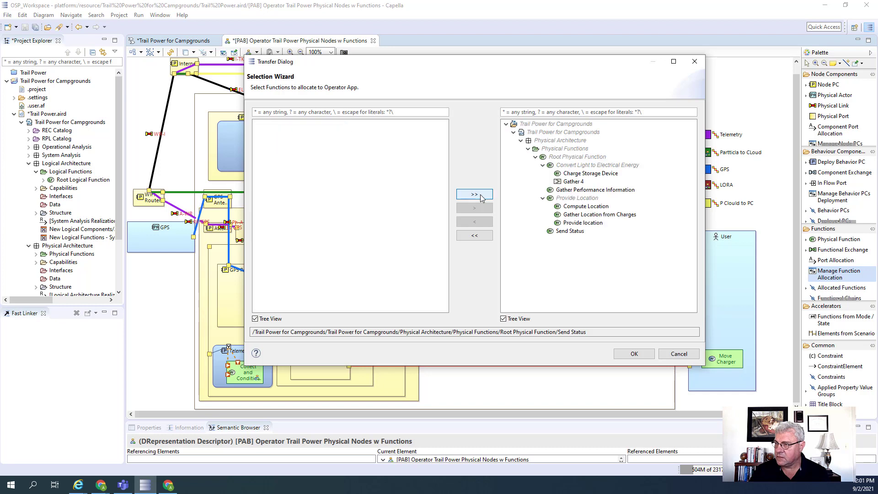
click(474, 236)
Select Compute Location through Send Status, move them to allocated, and confirm for Operator App
click(337, 208)
drag(337, 216, 322, 231)
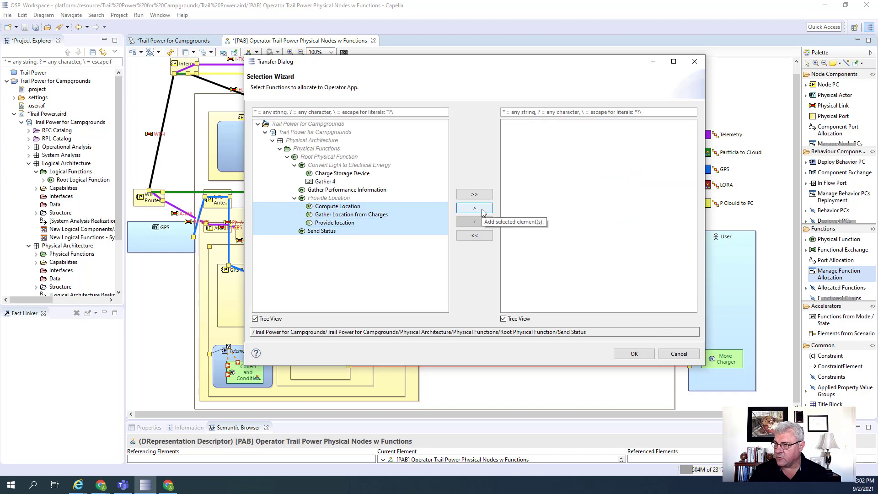
click(483, 211)
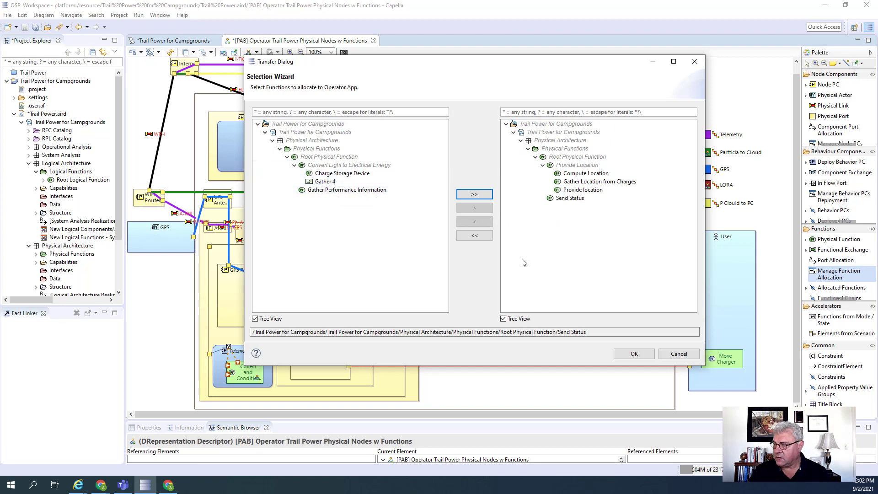
click(629, 357)
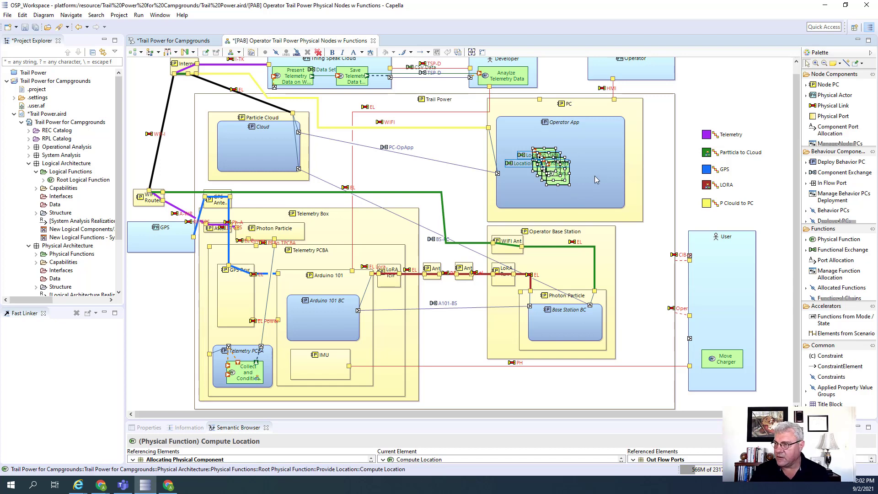
Place Send Status right, Provide location lower right, Gather Location top, Compute Location lower left in Operator App
drag(566, 189, 570, 180)
click(569, 180)
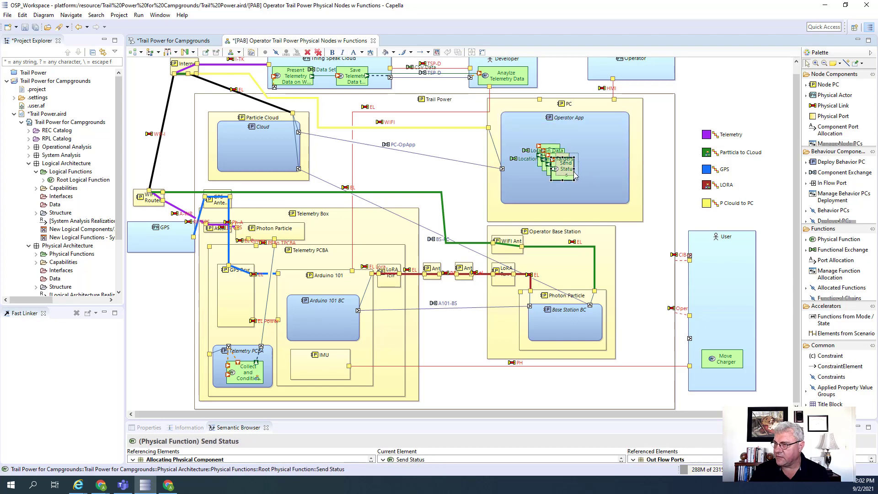
drag(609, 145, 609, 149)
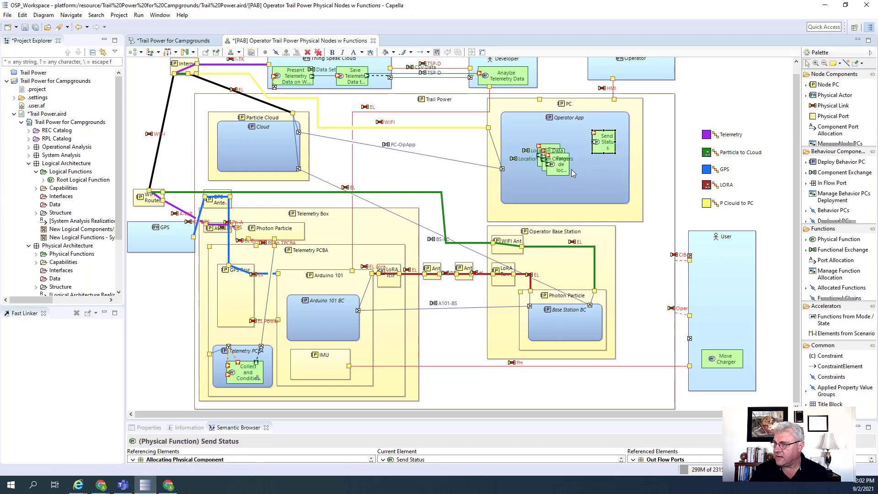
drag(564, 174, 593, 199)
click(558, 160)
drag(559, 147, 524, 126)
drag(543, 167, 545, 188)
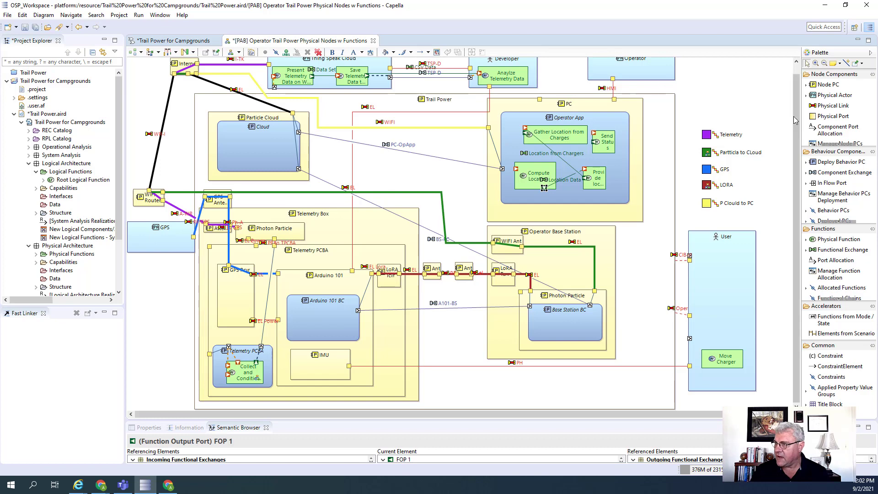
Show Receive Location and Receive Status inside Operator, placing Receive Status beside Receive Location
click(829, 293)
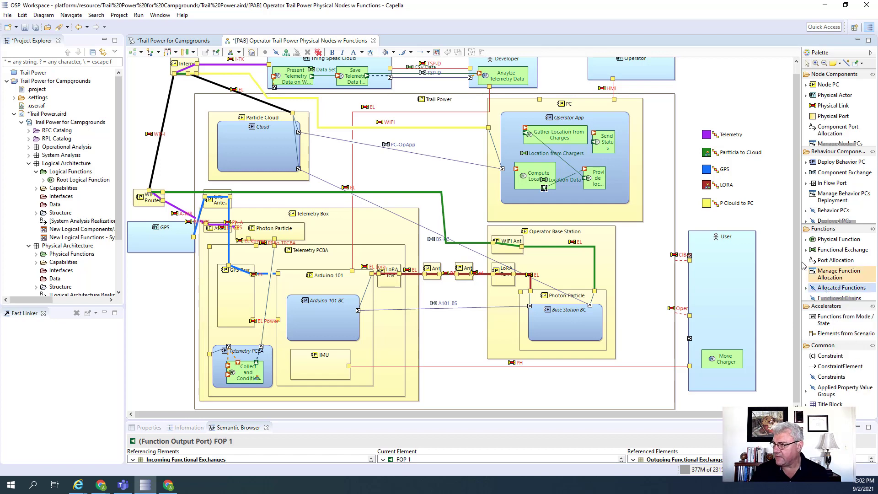
click(634, 72)
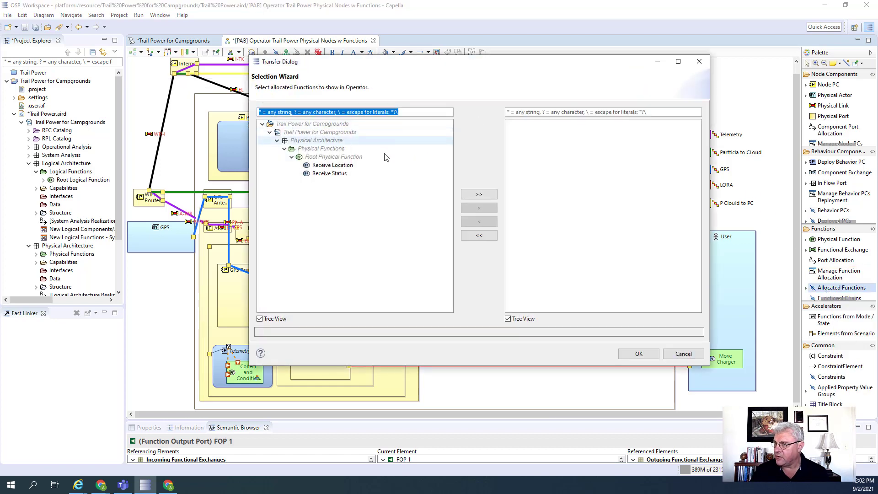
click(479, 195)
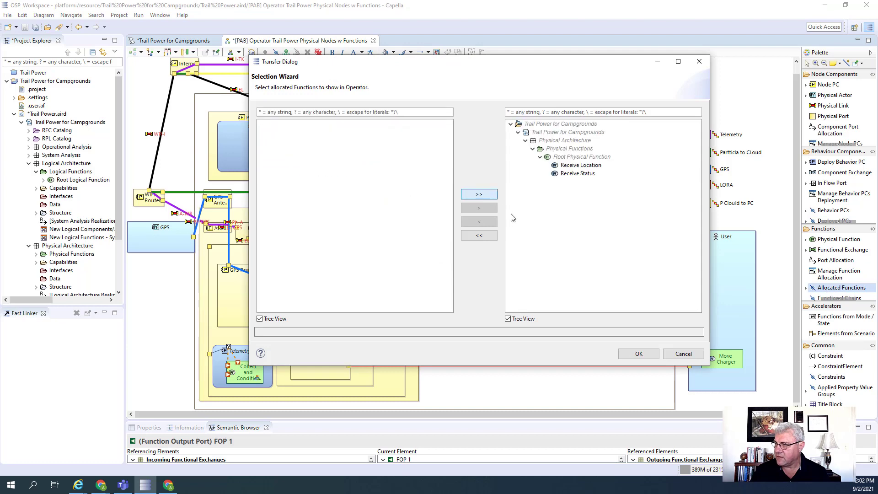
click(641, 354)
click(717, 83)
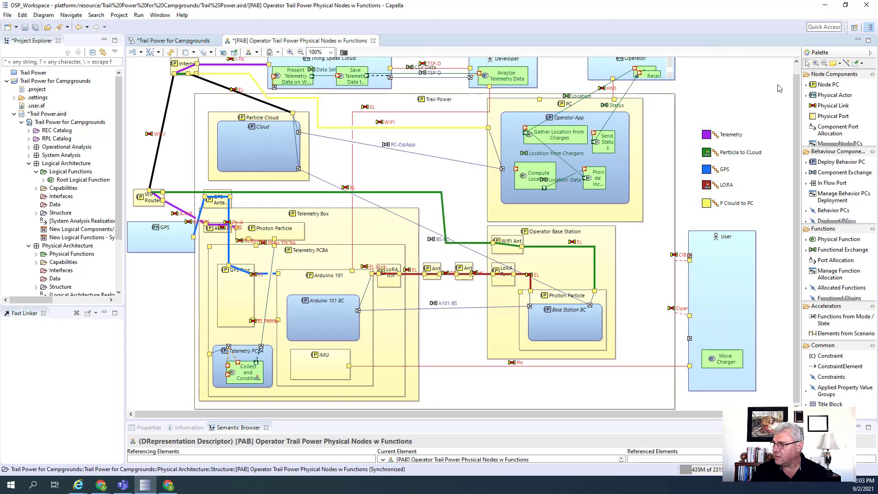
scroll(798, 75, up, 1)
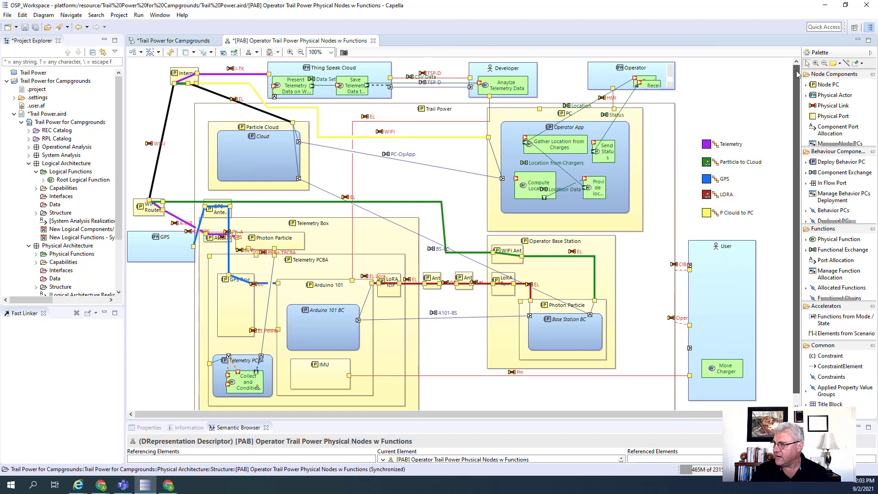
click(654, 82)
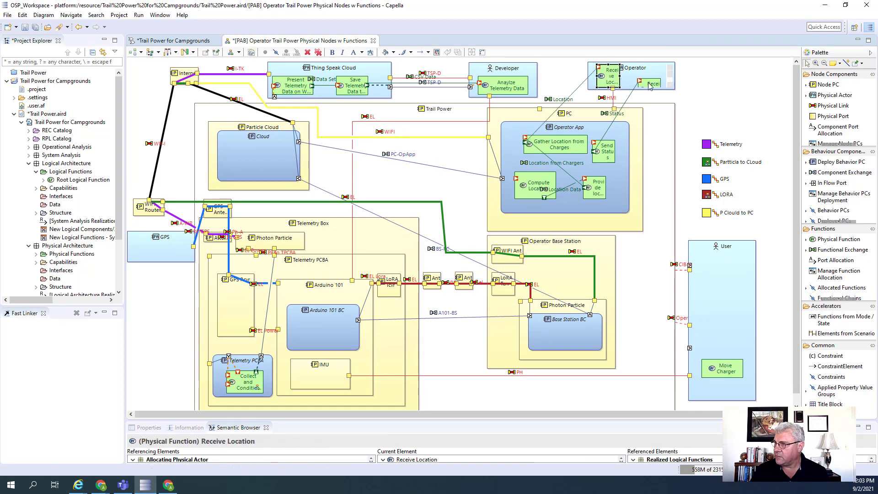
drag(649, 76, 651, 69)
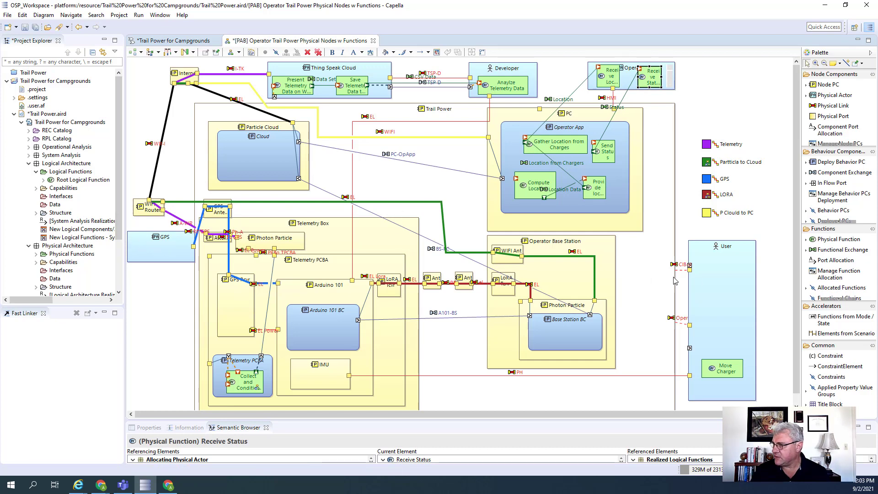
Show Provide Location inside GPS, shift it left, and move its output port to the right edge
click(842, 287)
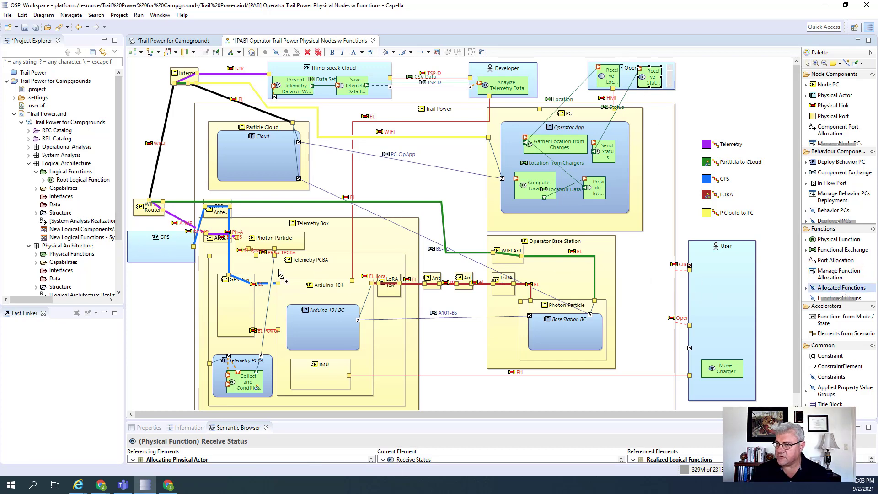
click(160, 244)
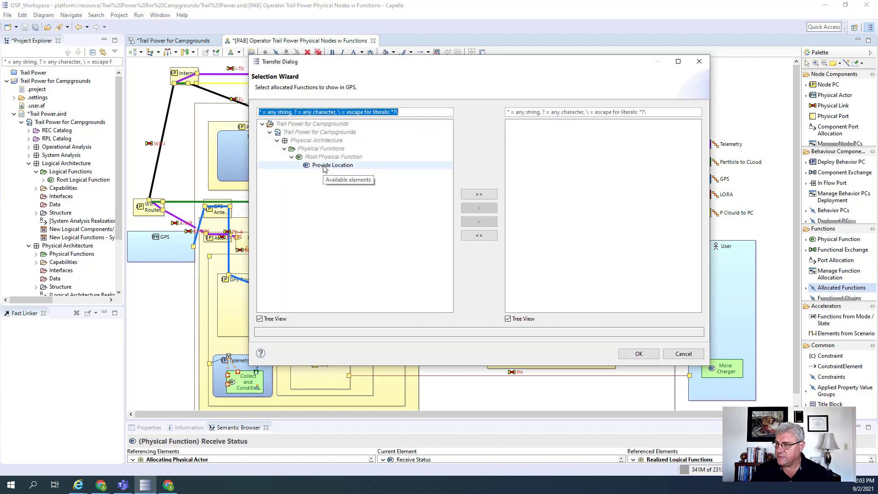
click(333, 165)
click(479, 208)
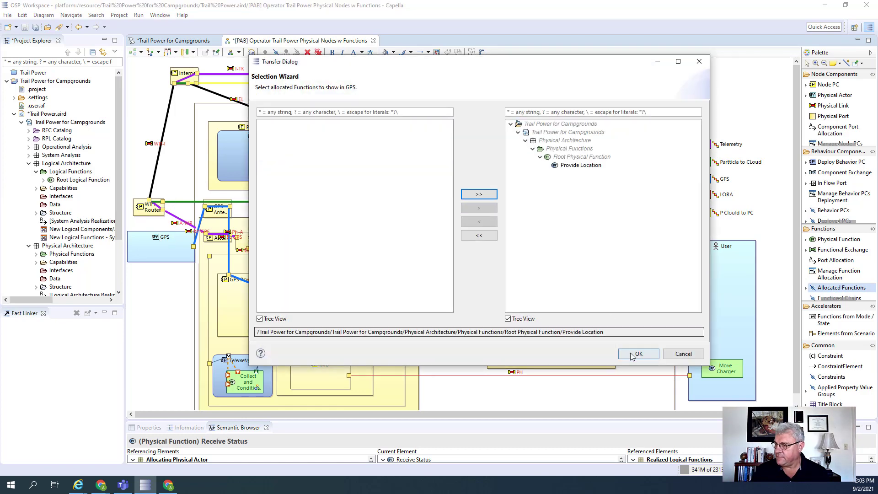
key(Return)
click(133, 271)
drag(161, 260, 147, 262)
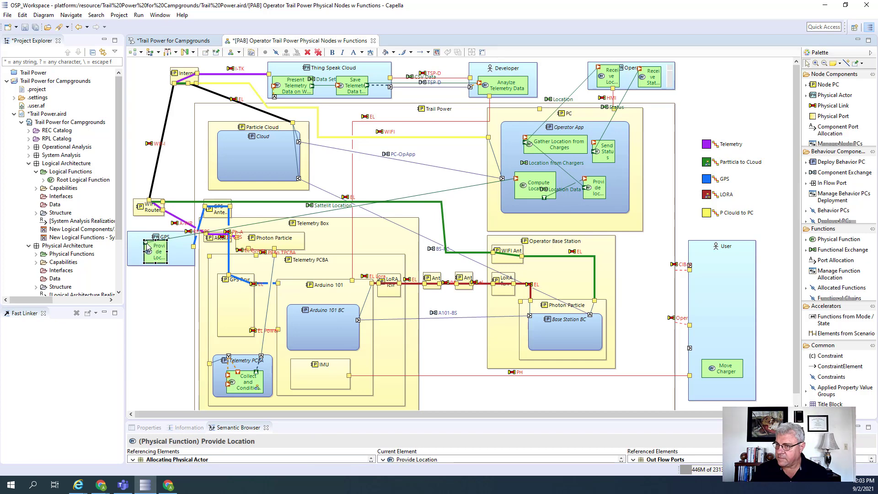
click(173, 270)
click(160, 257)
click(133, 280)
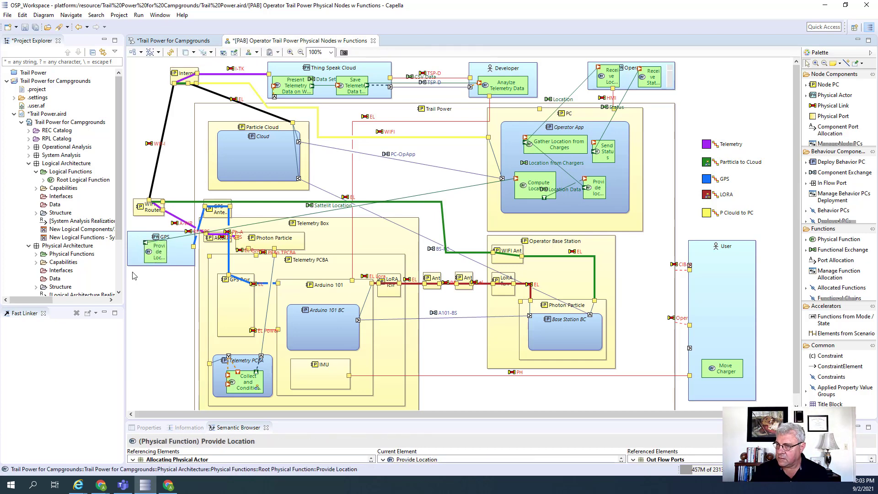
drag(148, 248, 165, 247)
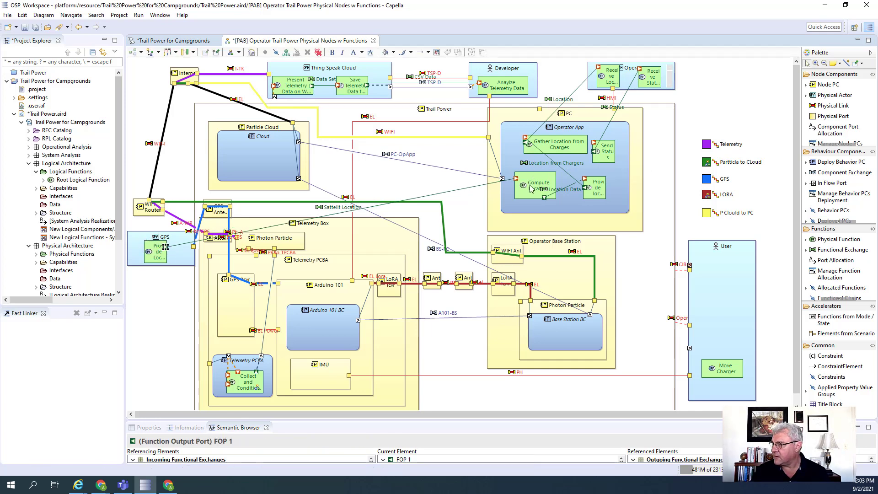
click(595, 145)
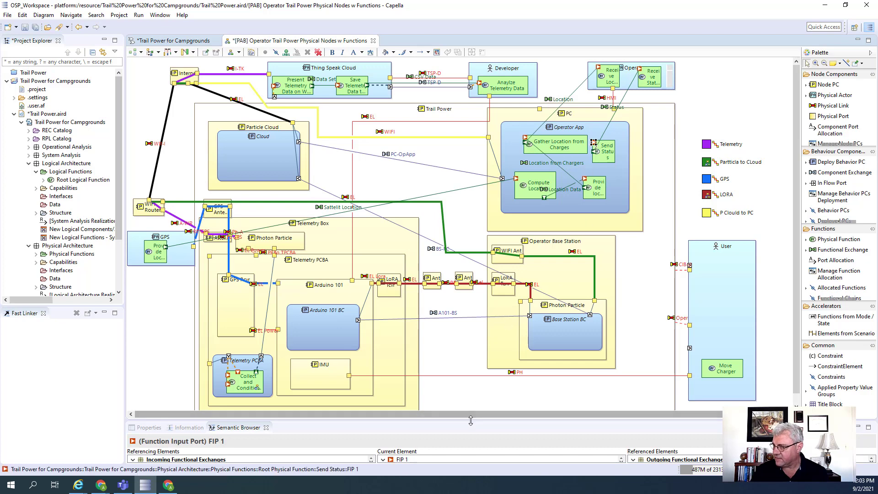
Enlarge the Semantic Browser to review Gather Performance Information's relations, then move Compute Location about 40 px right
drag(472, 400, 474, 272)
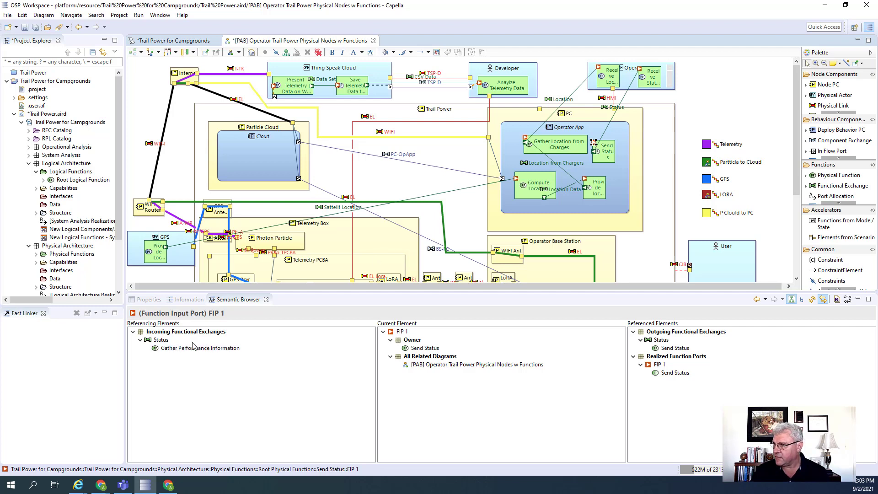
right_click(174, 350)
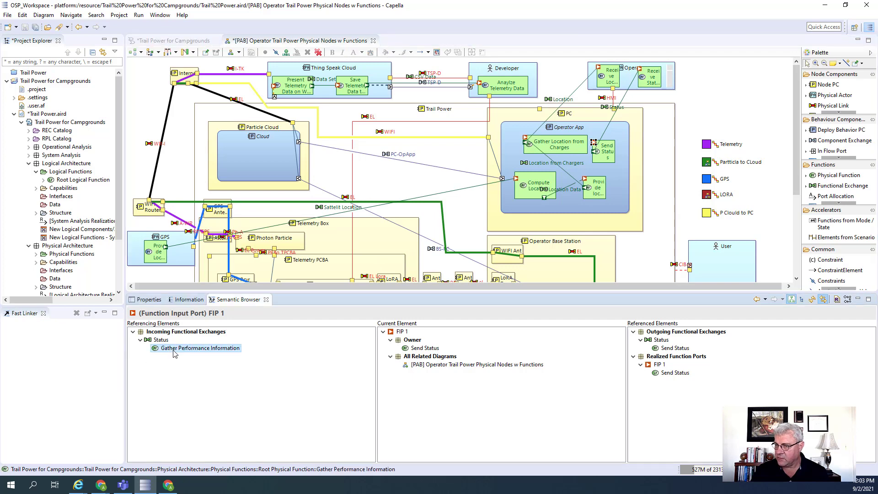
click(221, 376)
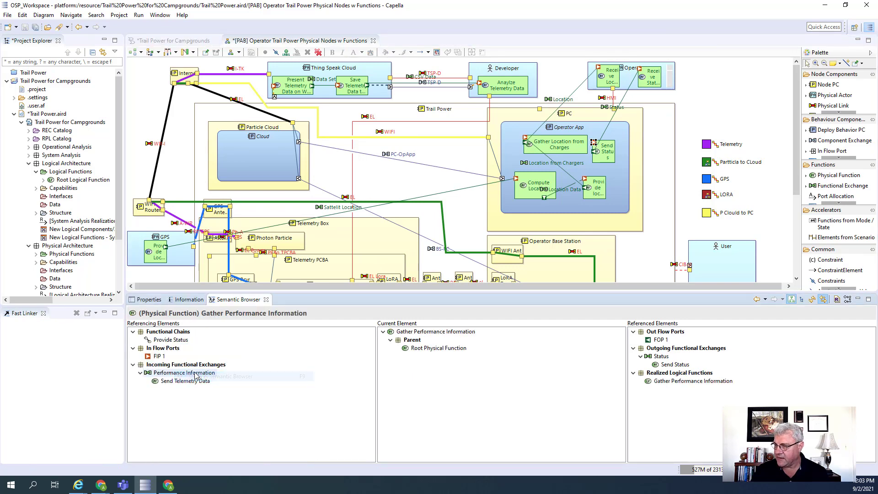
click(390, 340)
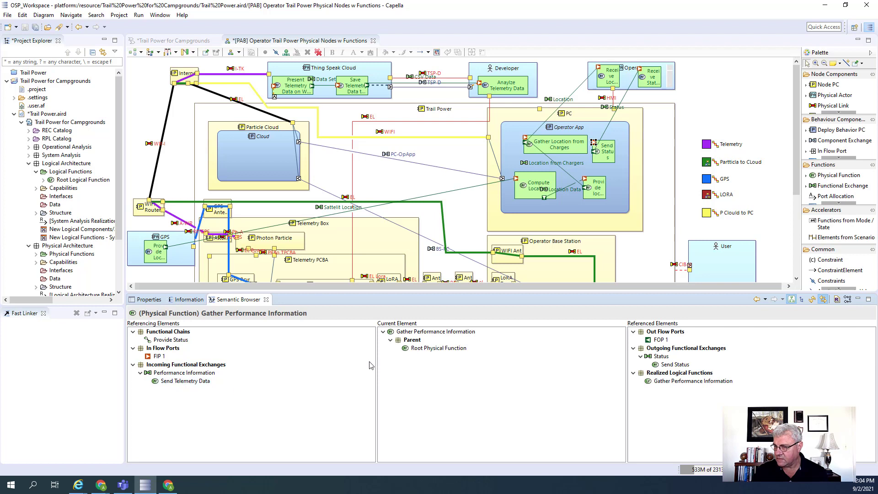
click(398, 332)
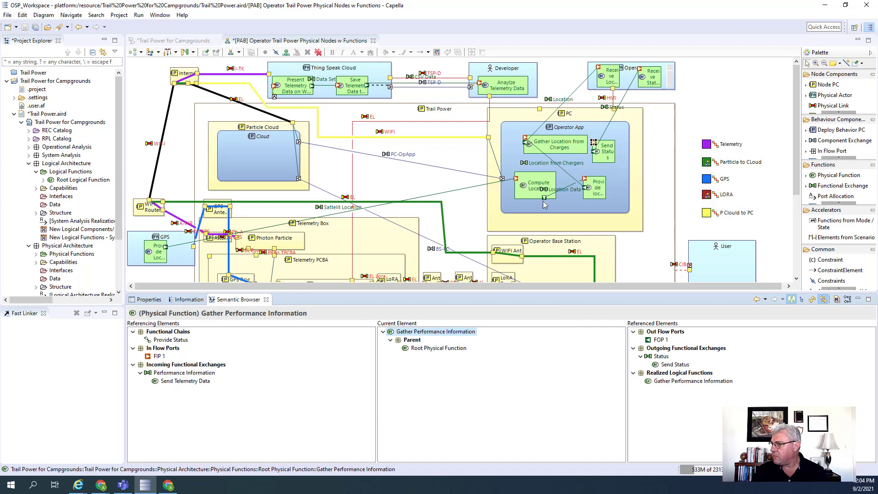
drag(544, 188, 610, 200)
click(600, 194)
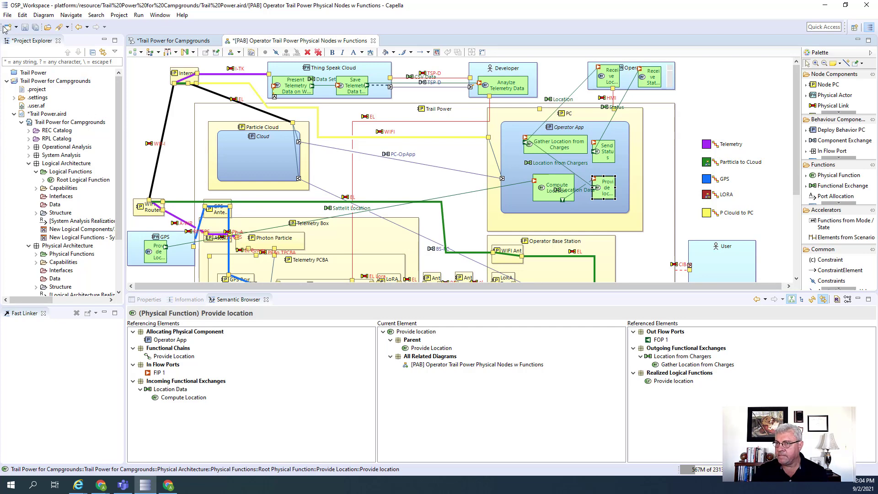
Drag Gather Performance Information from the Semantic Browser into Operator App and check its input port
click(594, 144)
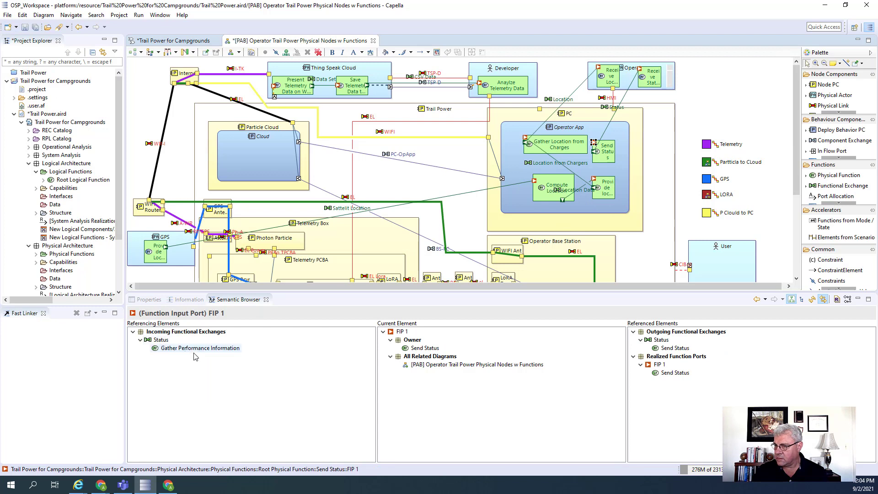
click(163, 349)
drag(163, 350, 520, 166)
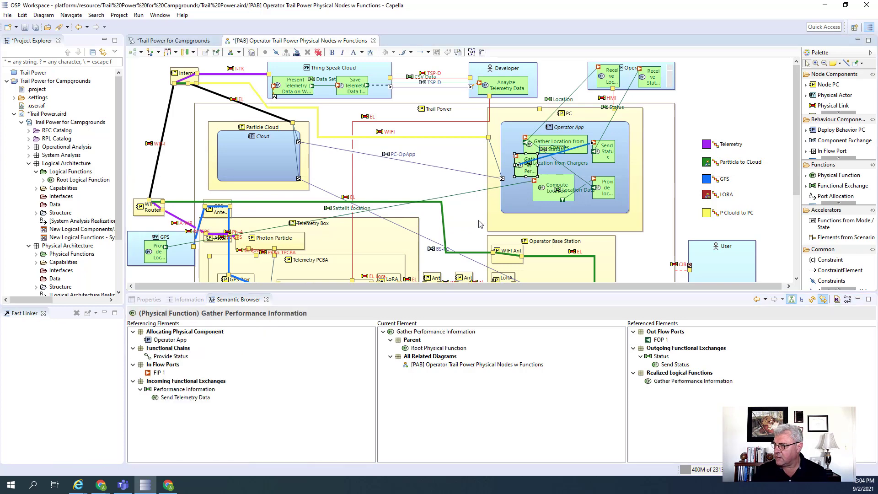
click(501, 225)
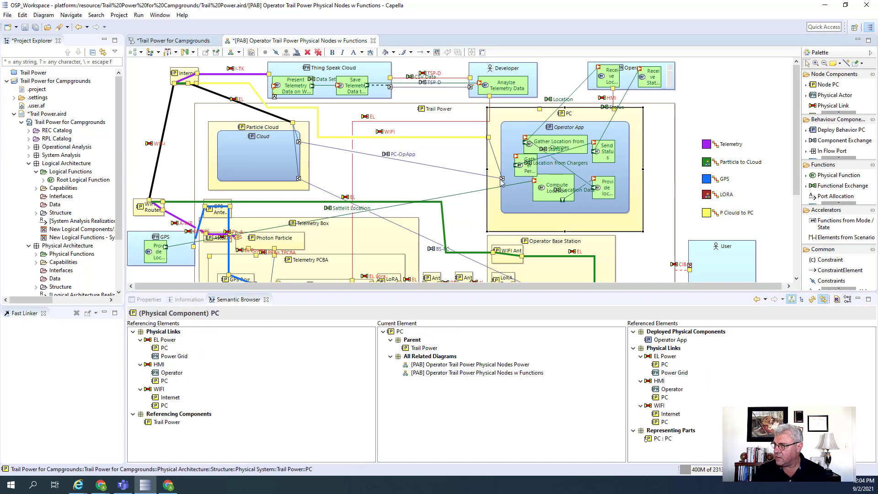
click(516, 157)
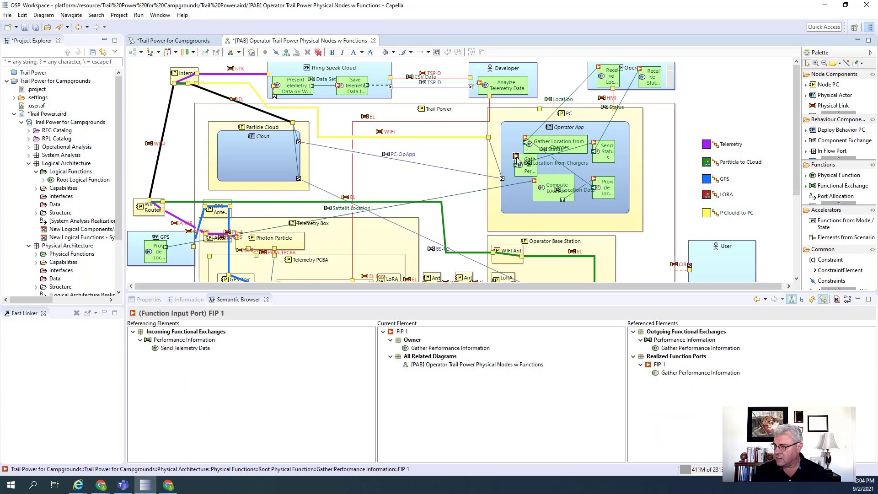
click(527, 175)
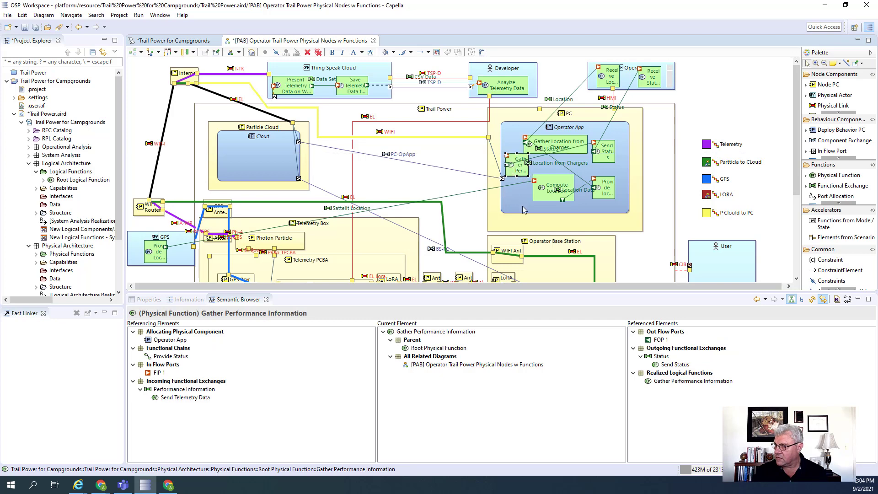
click(523, 208)
click(516, 171)
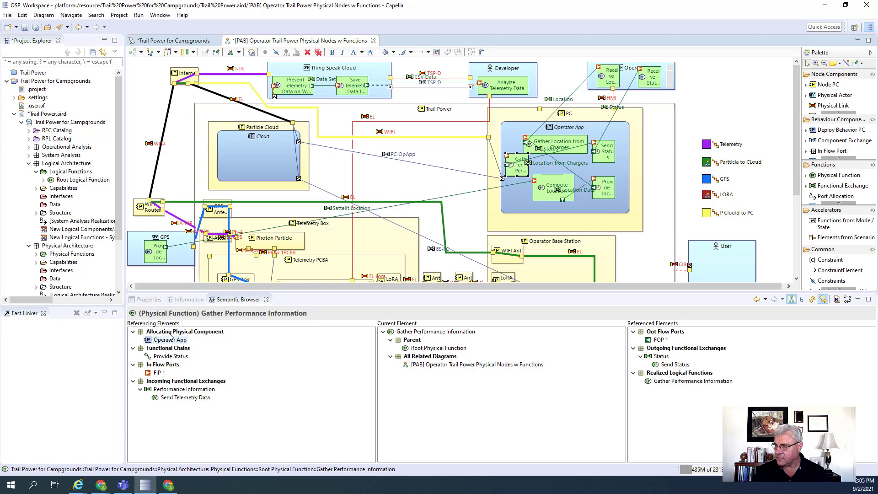
click(505, 157)
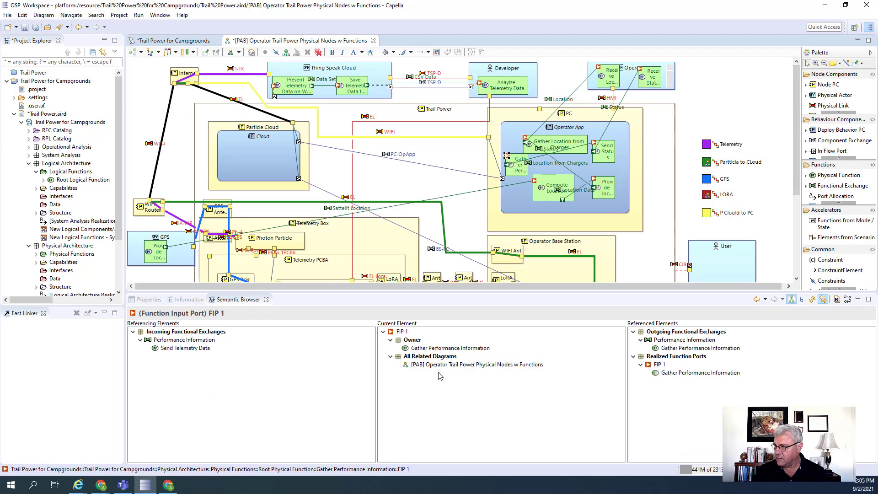
Browse Send Telemetry Data's relationships, nudge Compute Location lower, and enlarge the diagram area
right_click(166, 349)
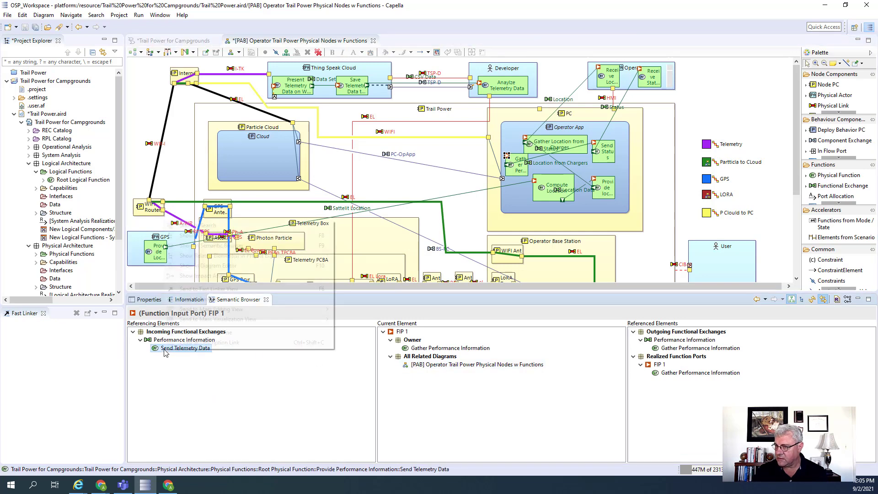
click(196, 246)
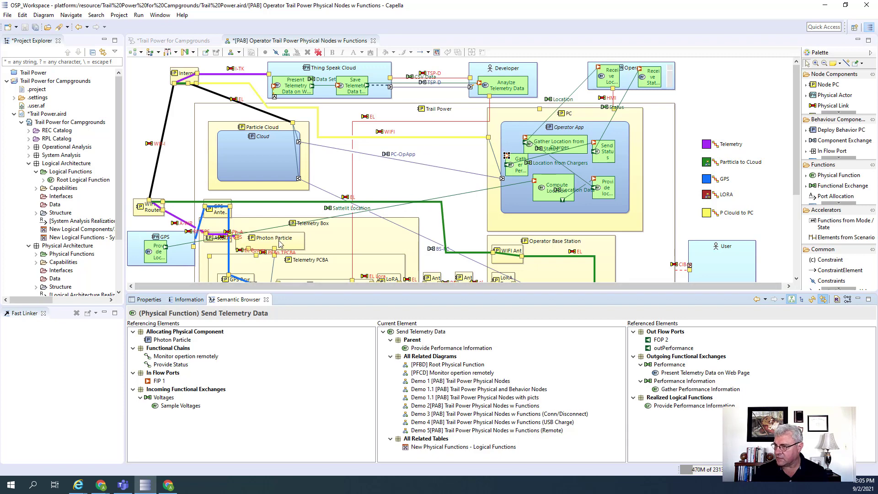
scroll(281, 244, down, 1)
click(555, 155)
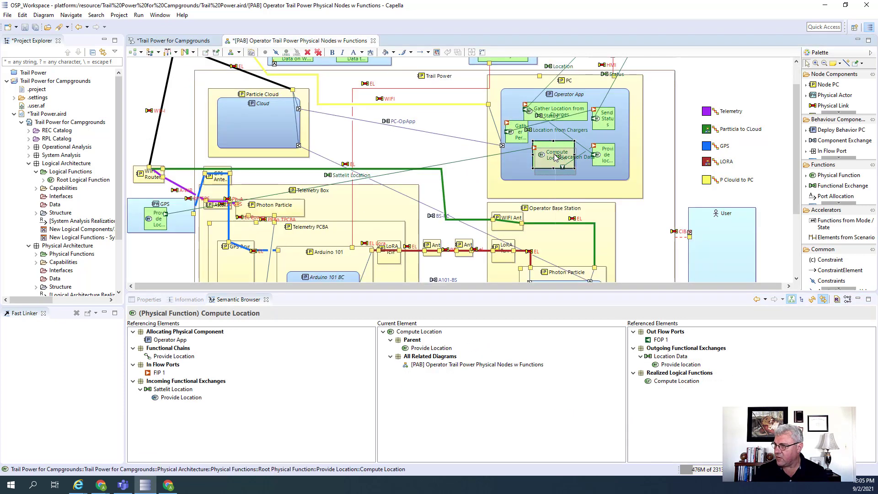
drag(555, 156, 556, 162)
click(519, 138)
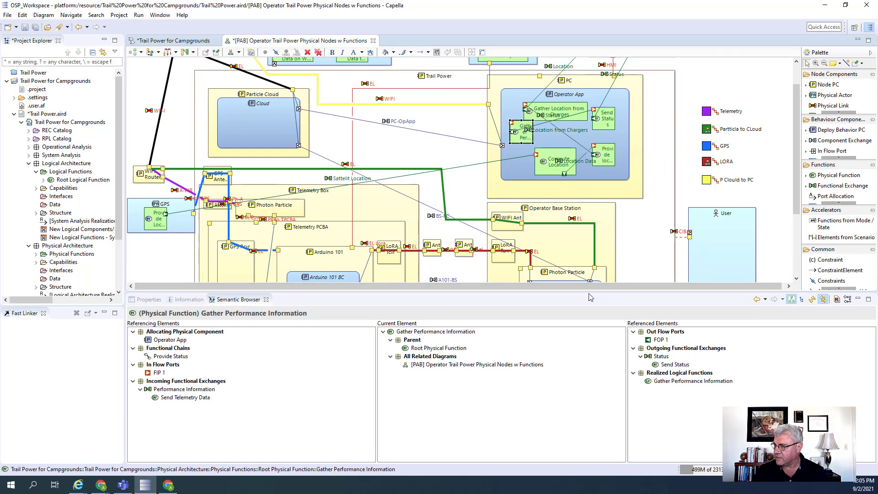
drag(589, 292, 588, 409)
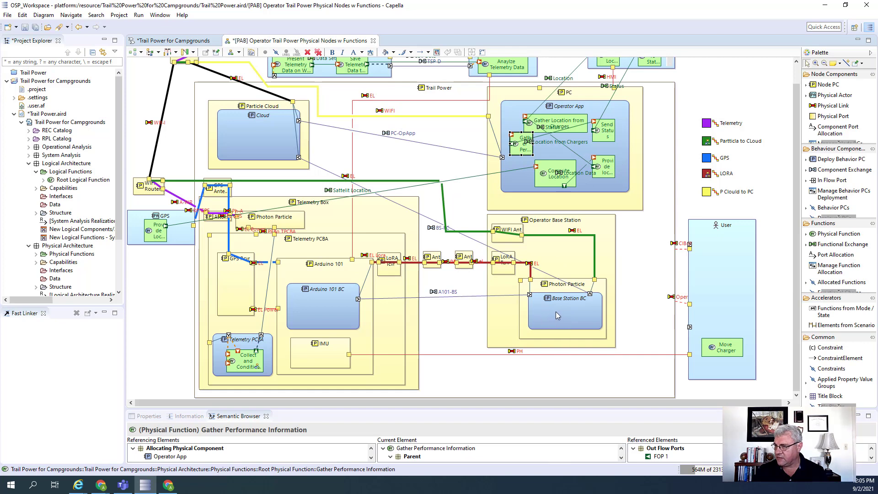
Move Send Status's FIP 1 input port lower and enlarge the Send Status box
click(594, 122)
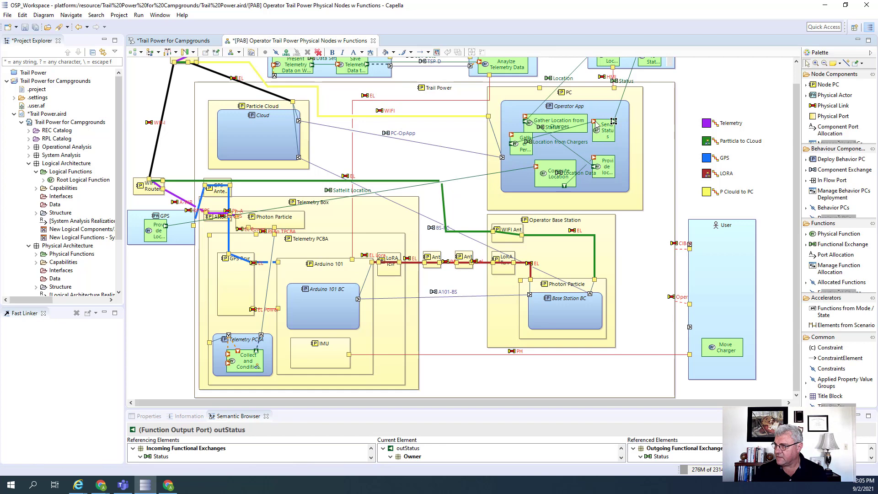
drag(594, 132, 594, 139)
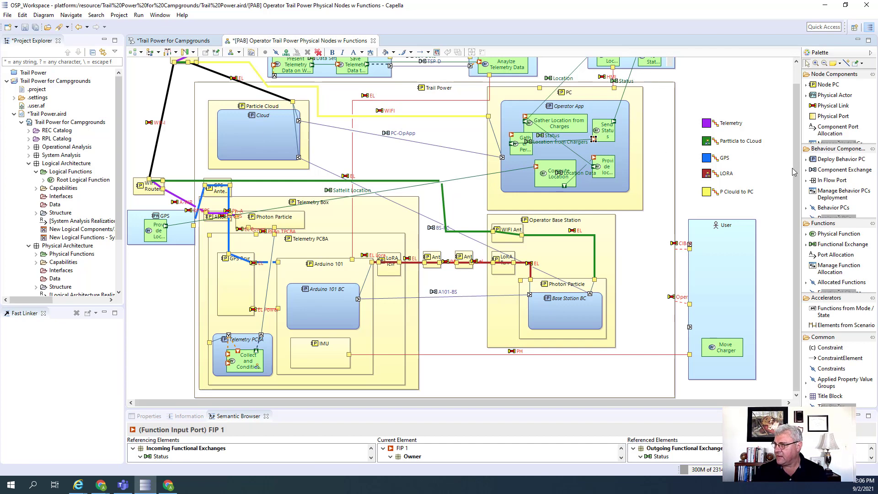
scroll(796, 182, up, 2)
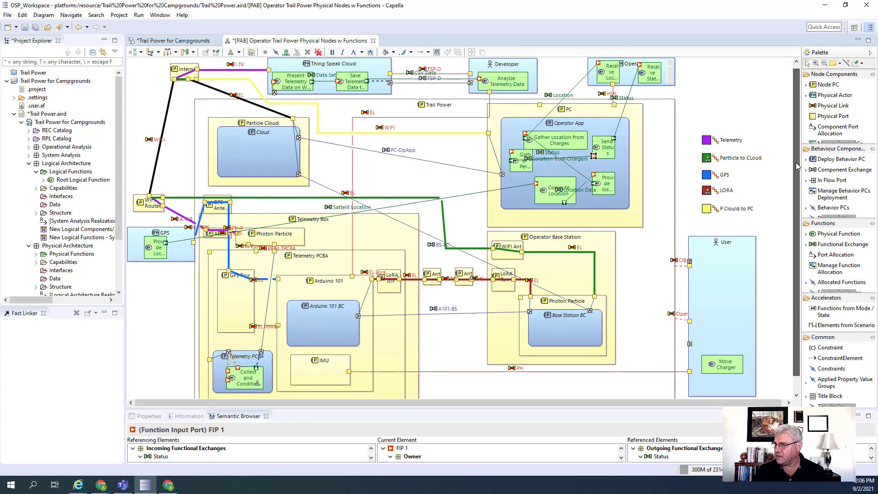
click(606, 151)
drag(587, 160, 593, 168)
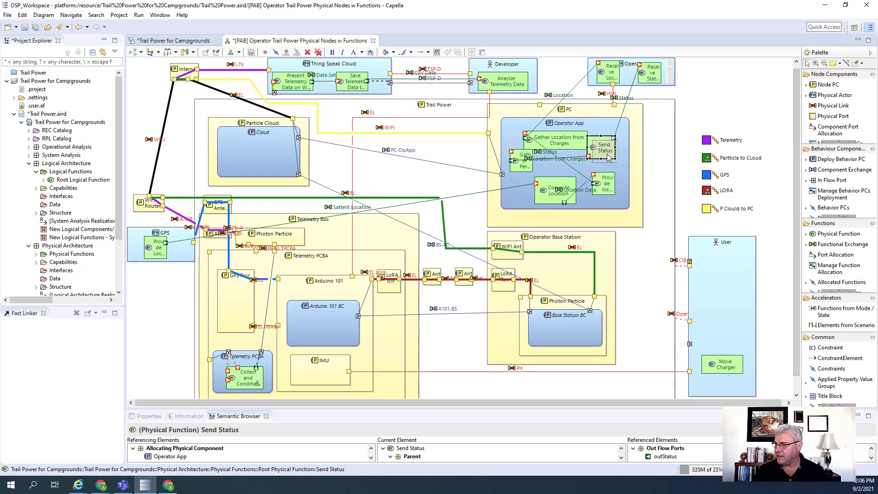
Move Gather Performance Information into Arduino 101 BC and shift Send Status slightly up-left
click(519, 171)
drag(520, 172, 310, 325)
drag(612, 158, 611, 154)
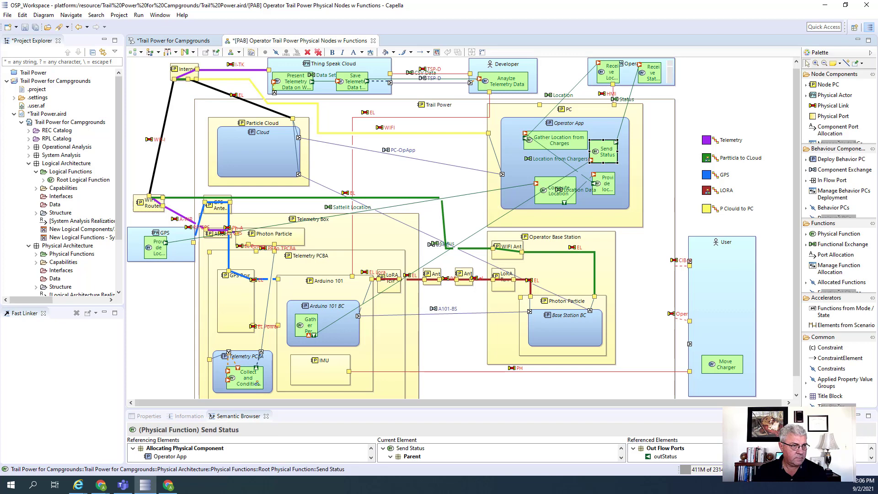
Create a blank physical data flow diagram for Send Status named [PDFB] Send Status
right_click(607, 156)
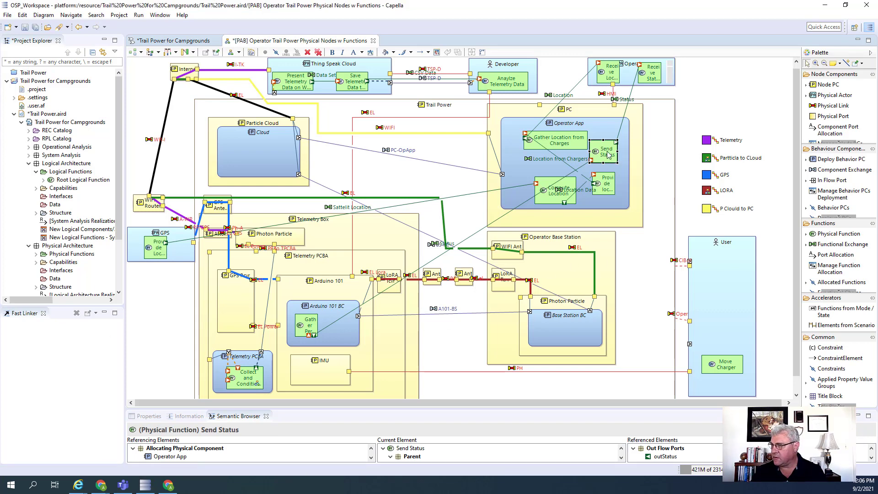
mouse_move(620, 159)
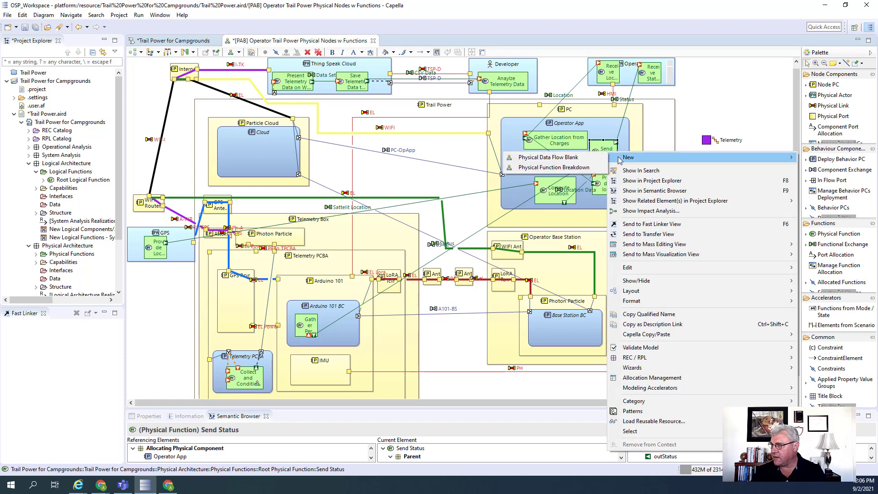
click(545, 158)
click(476, 255)
Dock the new diagram below the architecture diagram and open its Contextual Elements chooser in Properties
drag(416, 44, 405, 256)
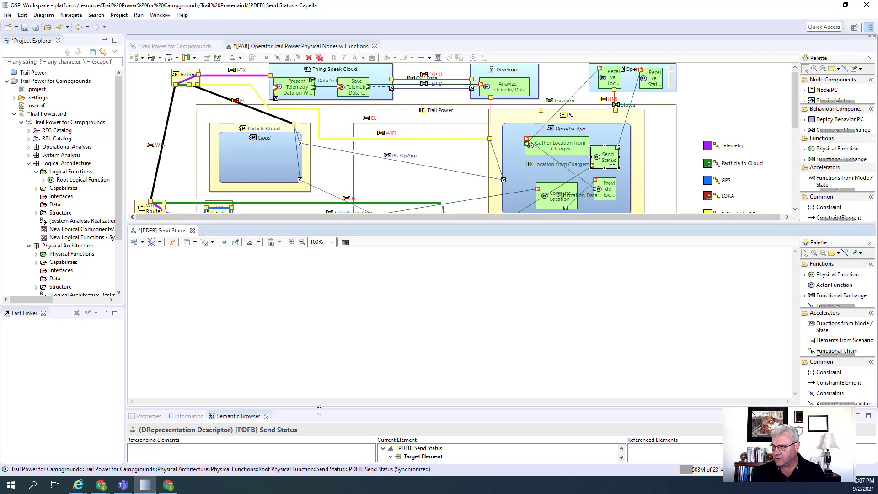
drag(318, 408, 310, 364)
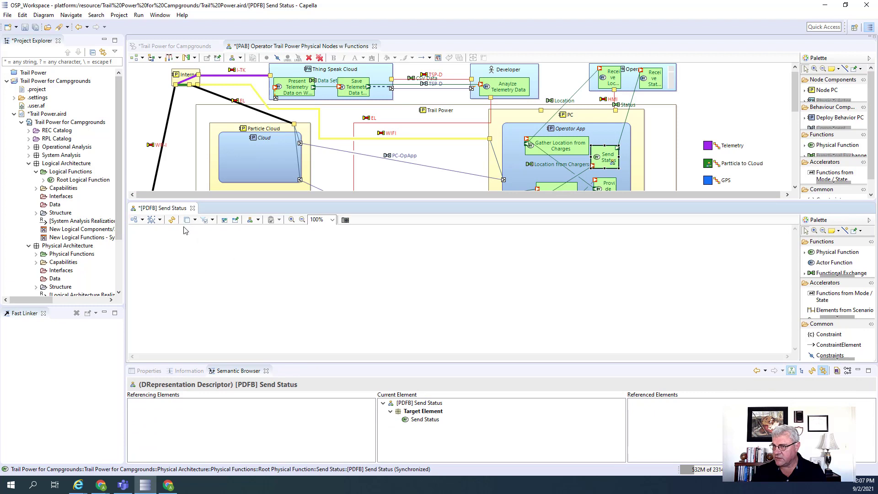
click(148, 371)
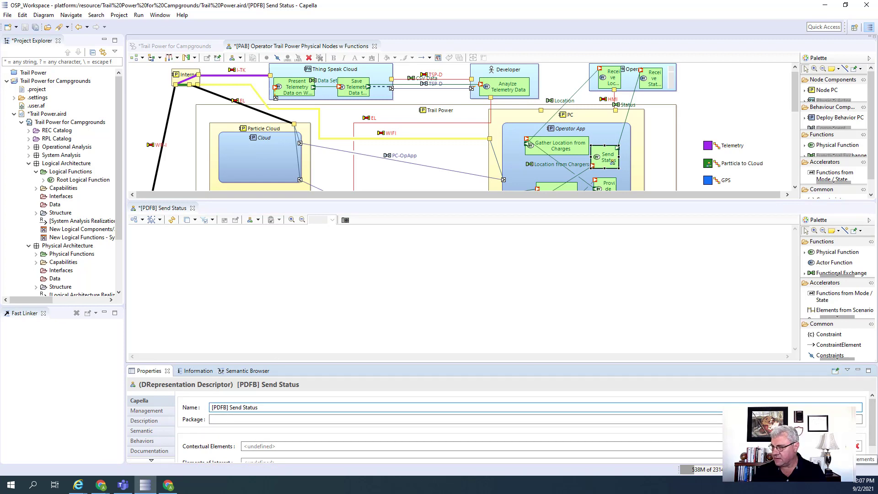
click(847, 446)
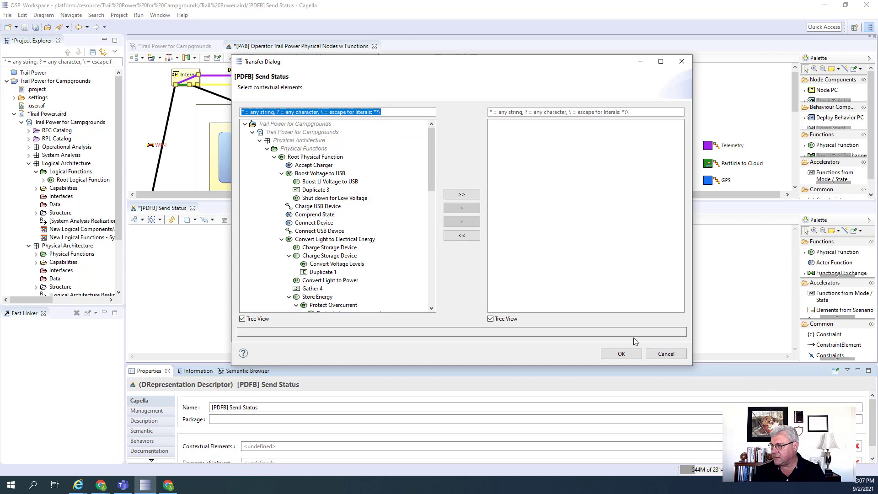
Filter with 'se', add Send Status as the contextual element, confirm, and refresh the diagram
text(send)
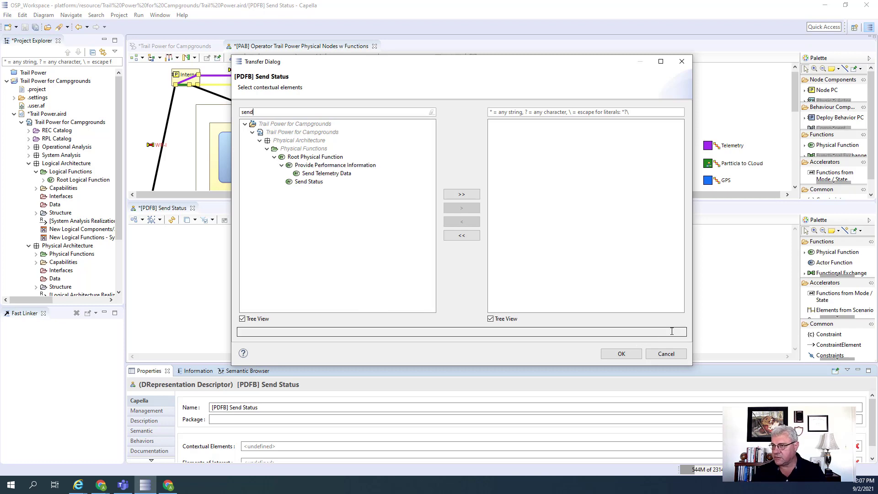
click(311, 182)
click(461, 208)
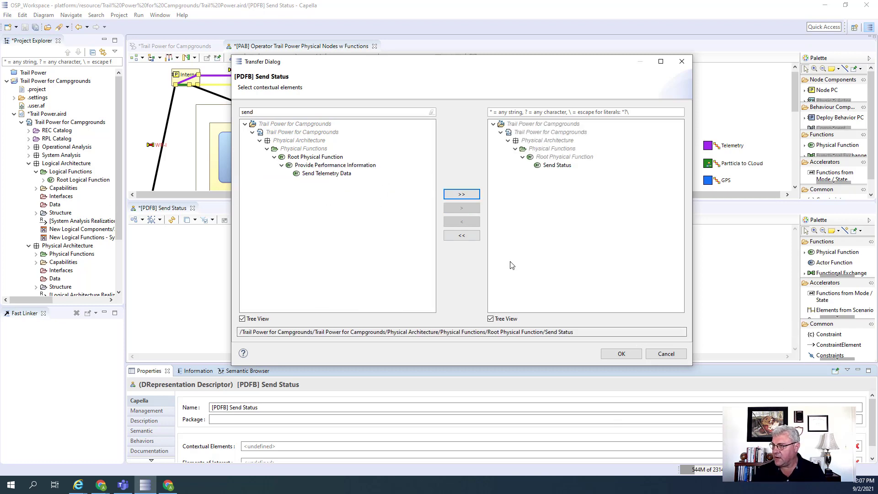
click(610, 354)
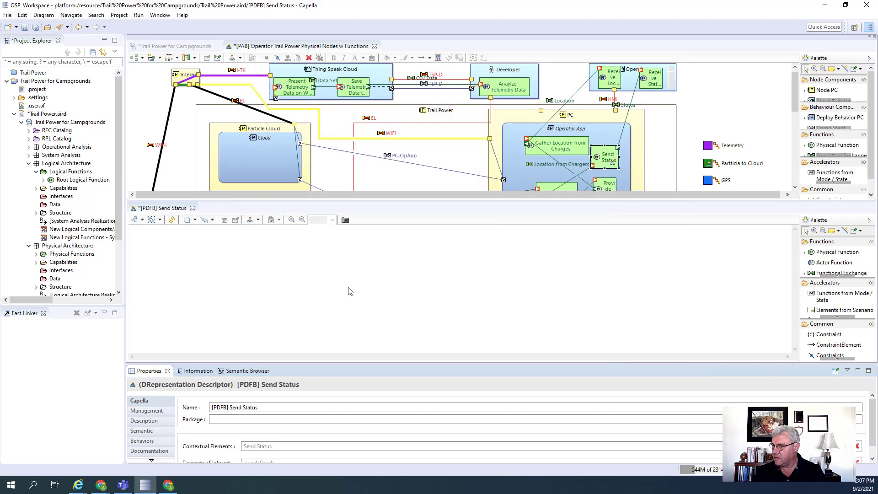
click(171, 222)
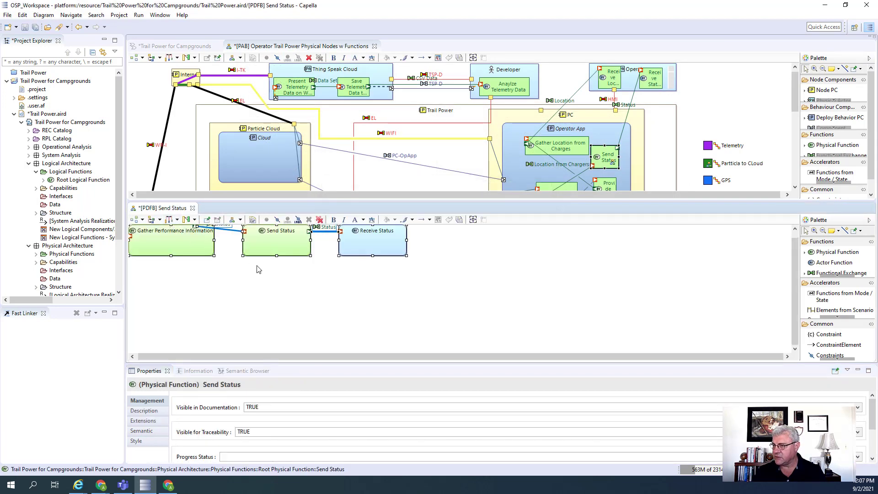
Spread Gather Performance Information left and Receive Status right, moving the Status port and enlarging Send Status
key(ctrl+a)
drag(380, 243, 522, 299)
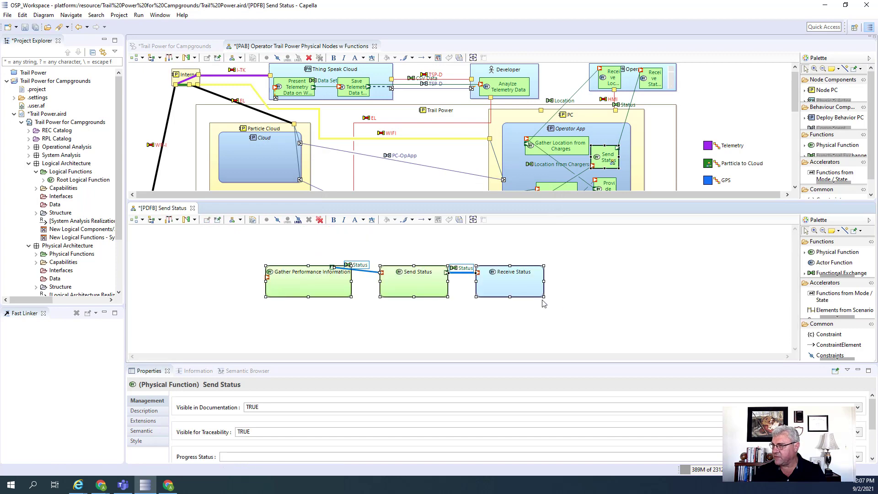
click(296, 326)
drag(333, 270, 351, 277)
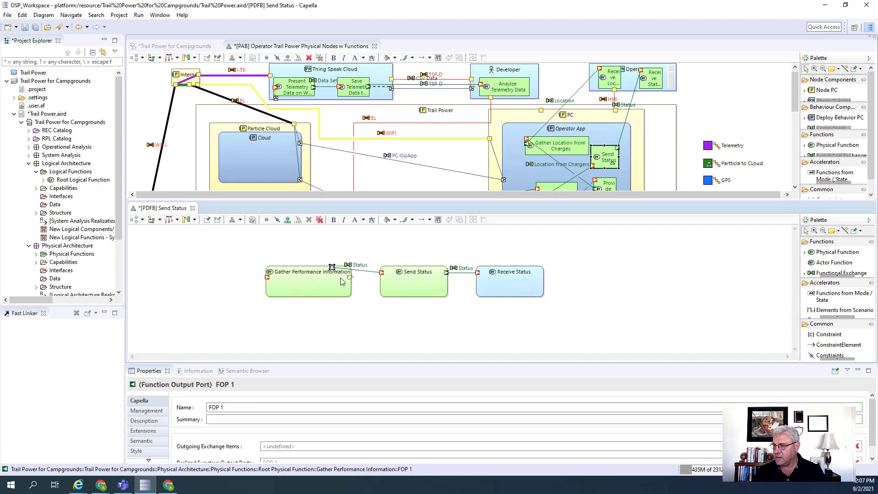
drag(289, 295, 179, 295)
drag(518, 286, 719, 278)
click(435, 295)
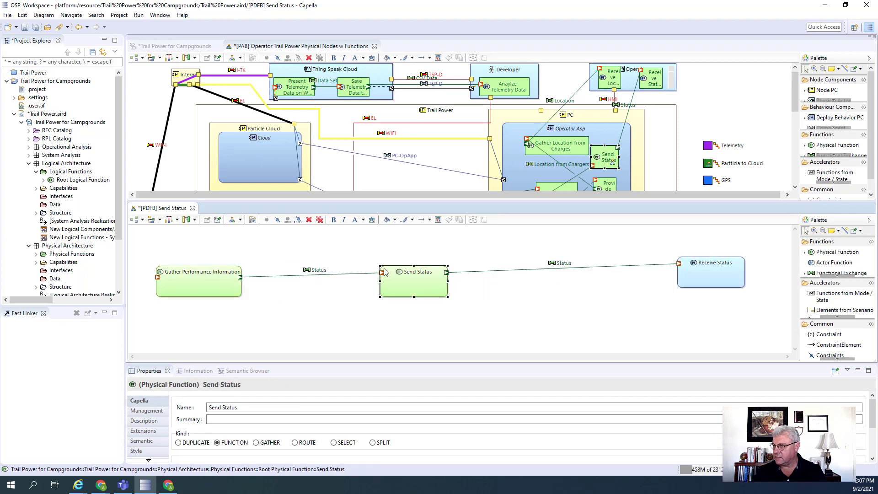
drag(378, 264, 261, 234)
drag(447, 297, 504, 321)
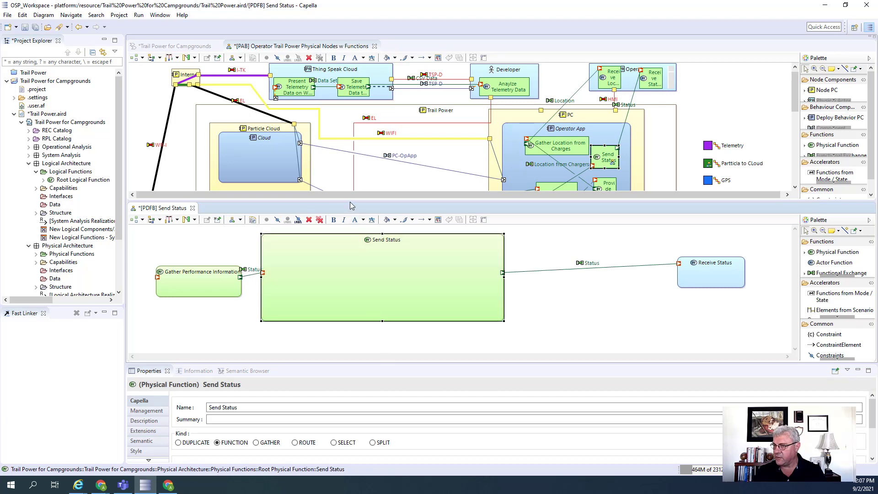
Resize the panes so both diagrams get more room and the properties area shrinks
drag(349, 207, 352, 338)
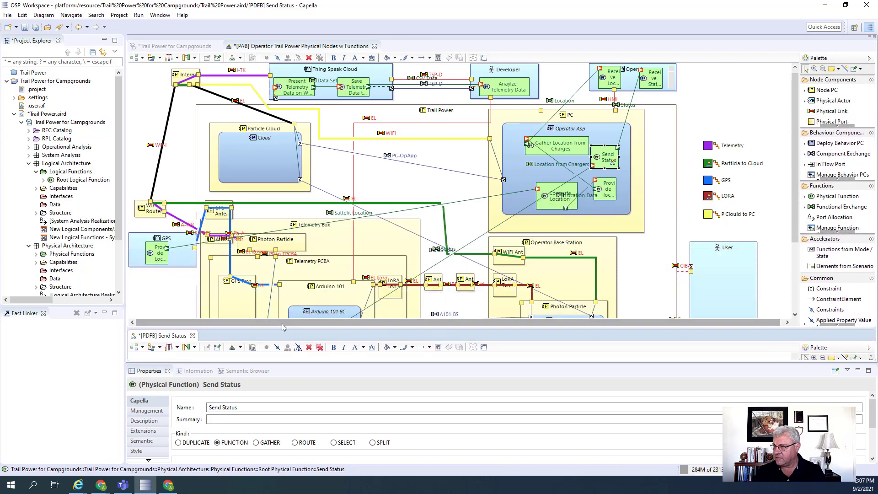
drag(283, 329, 289, 225)
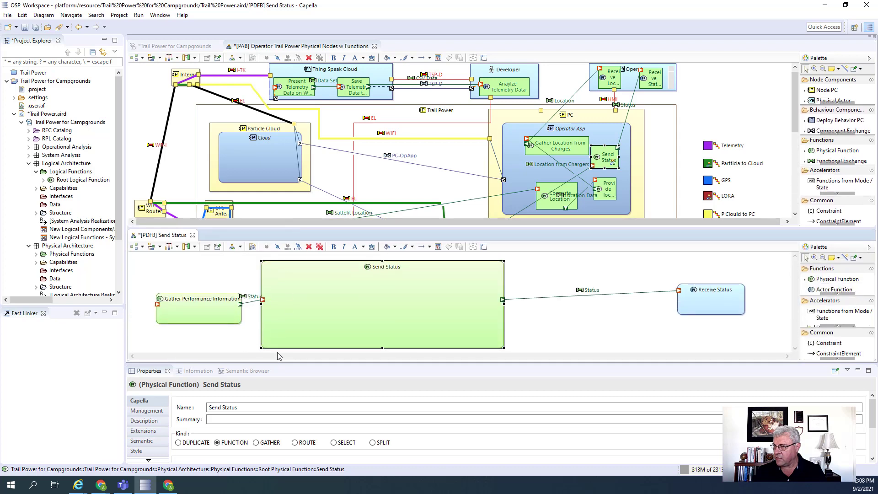
drag(284, 375, 291, 431)
drag(796, 142, 807, 203)
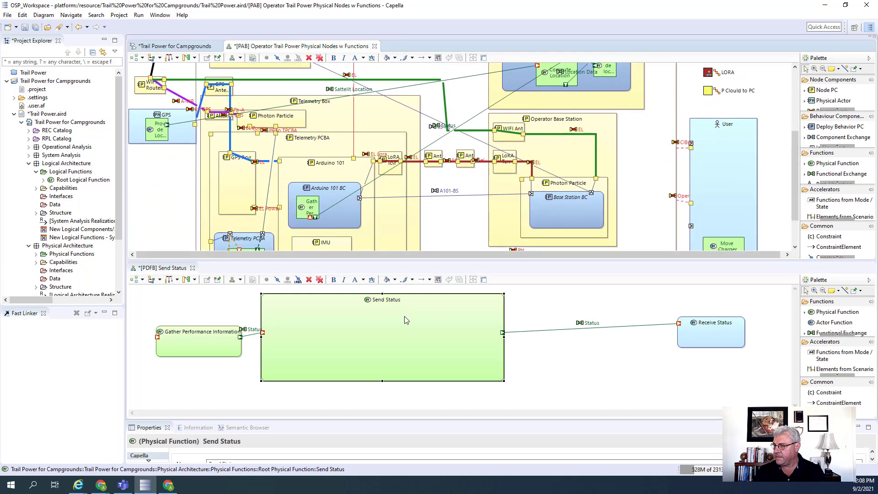
Draw a physical function inside Send Status named '101 Send Status'
click(822, 102)
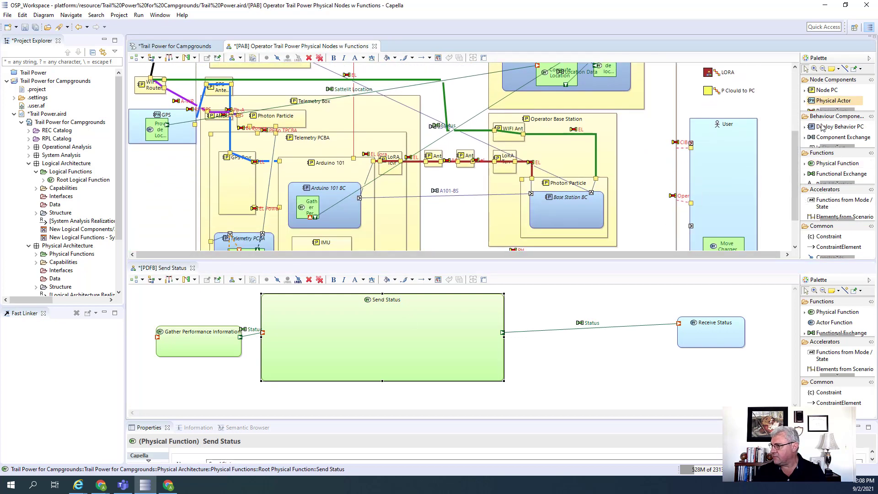
click(833, 313)
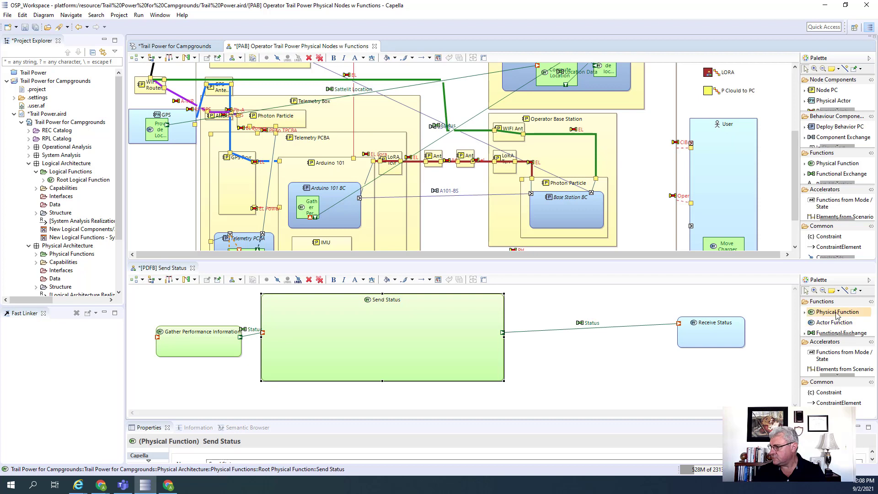
drag(294, 322, 330, 349)
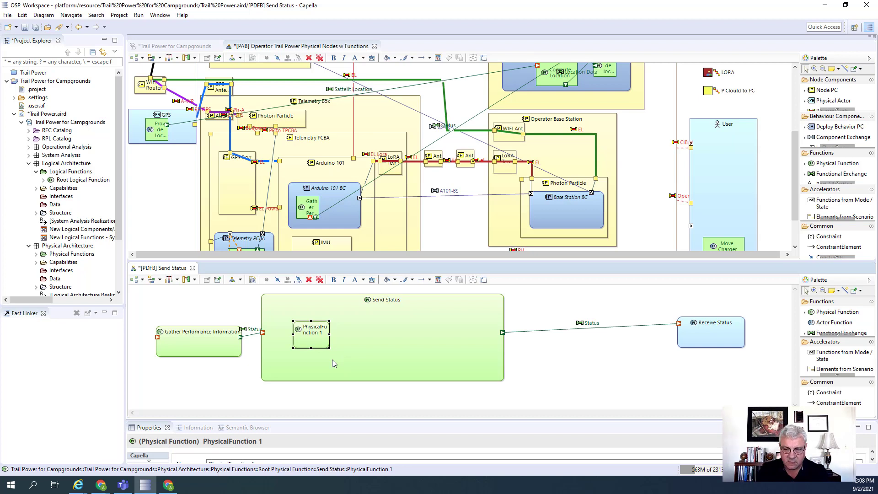
text(101)
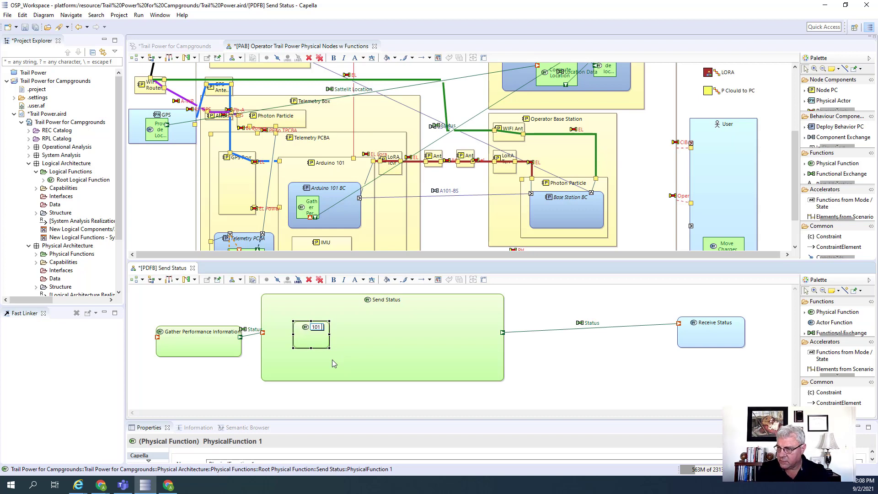
text( S)
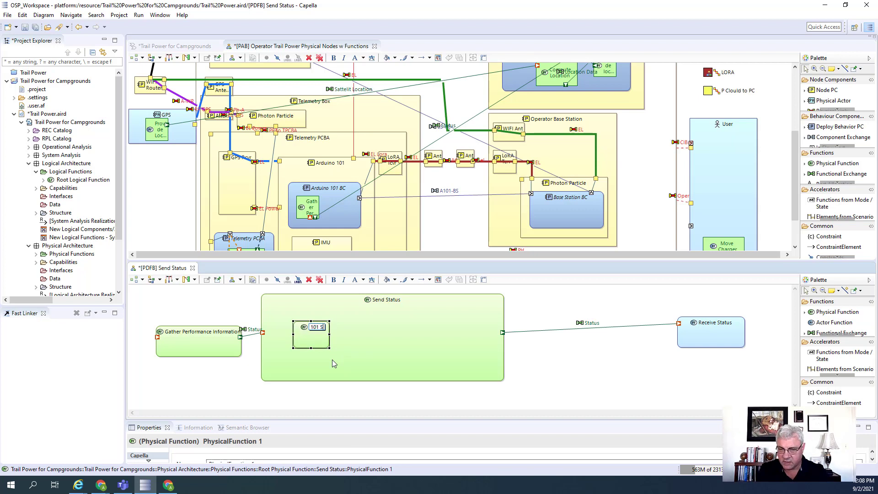
text(end St)
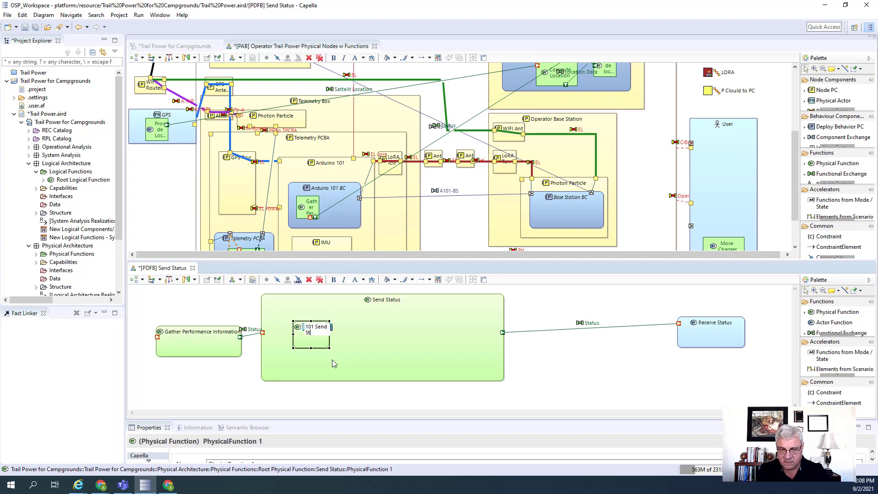
text(atus)
key(Return)
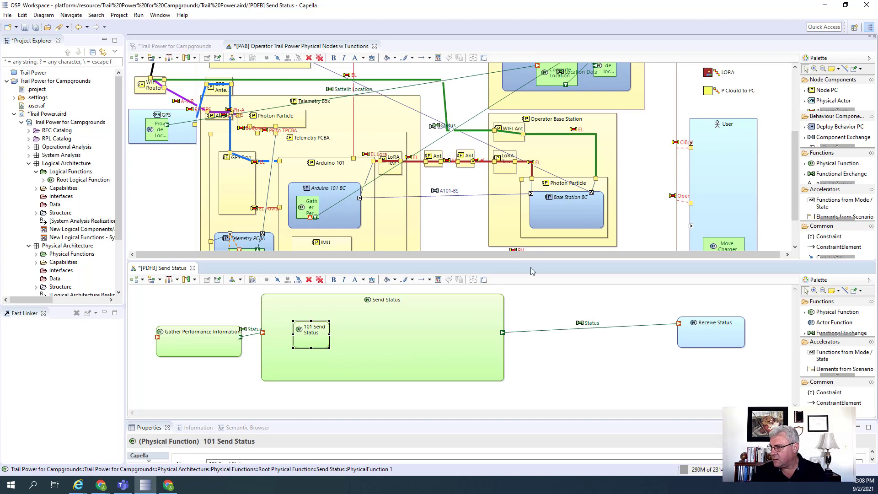
Draw a second physical function beside it named 'Relay Status'
click(838, 311)
drag(356, 321, 391, 351)
text(Relay Status)
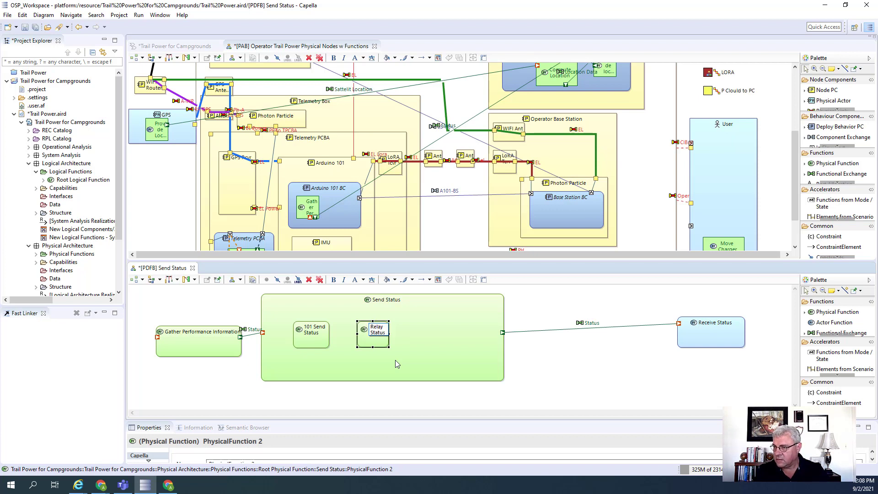
click(547, 375)
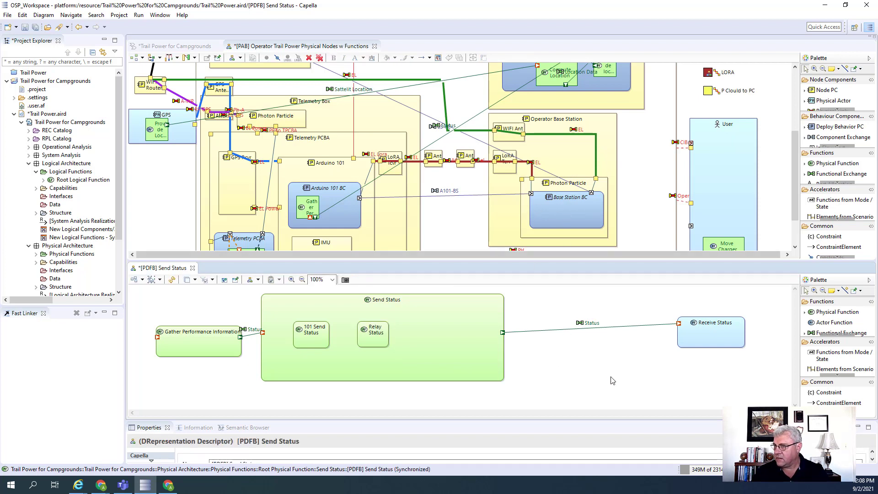
drag(795, 174, 795, 135)
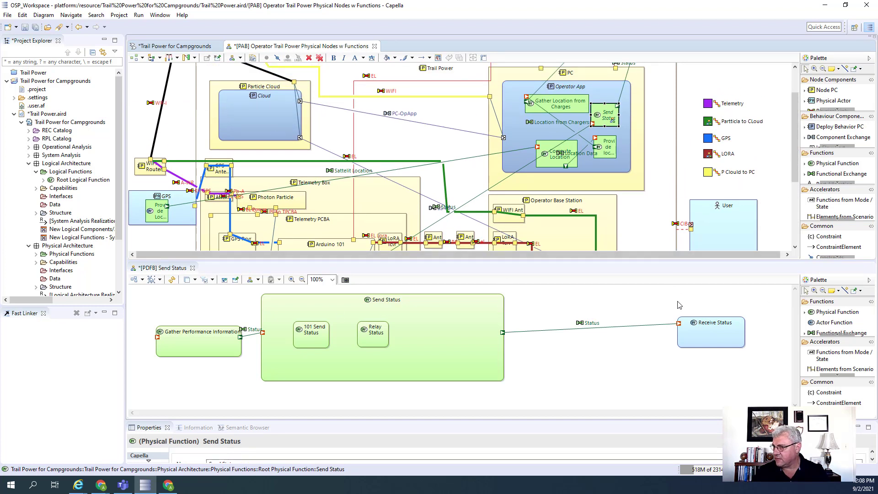
Draw two new physical functions in Send Status named Relay Status and Display Statis
click(826, 313)
click(825, 315)
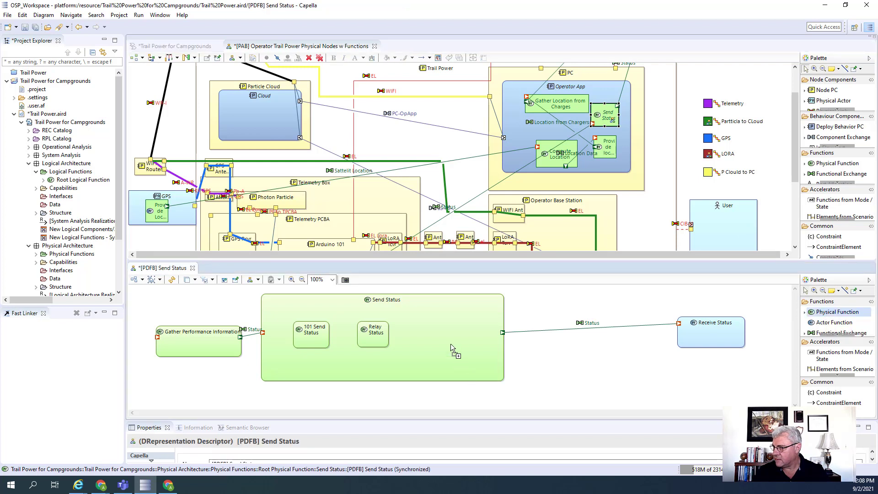
drag(436, 349, 438, 348)
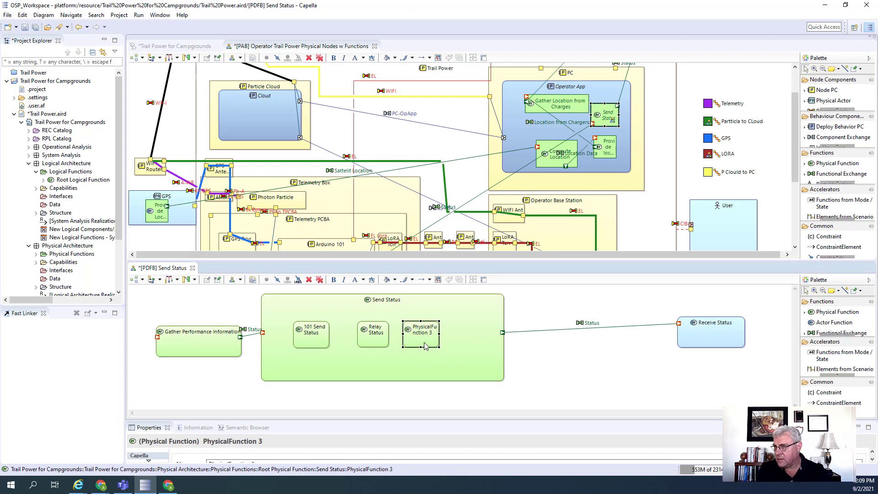
text(Relay)
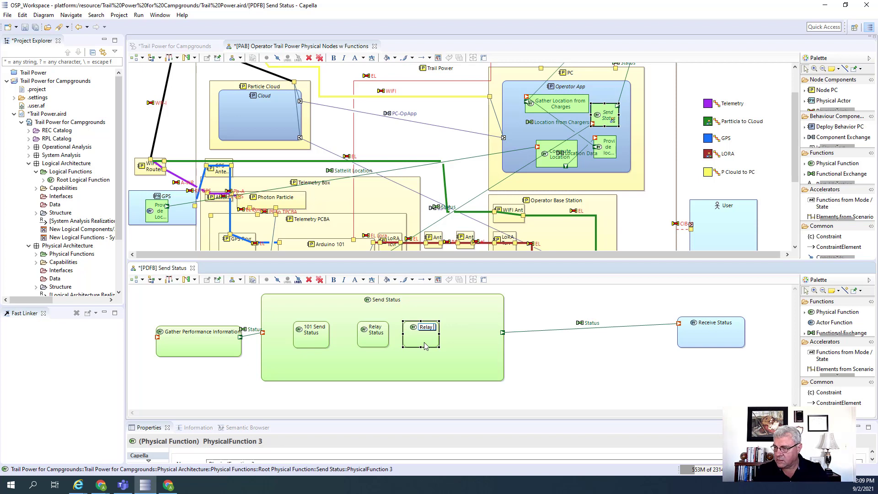
text( Status)
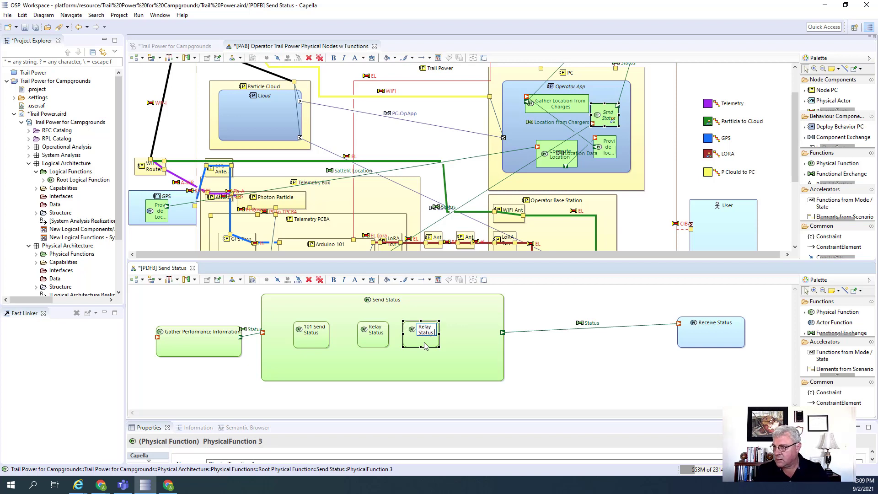
key(Return)
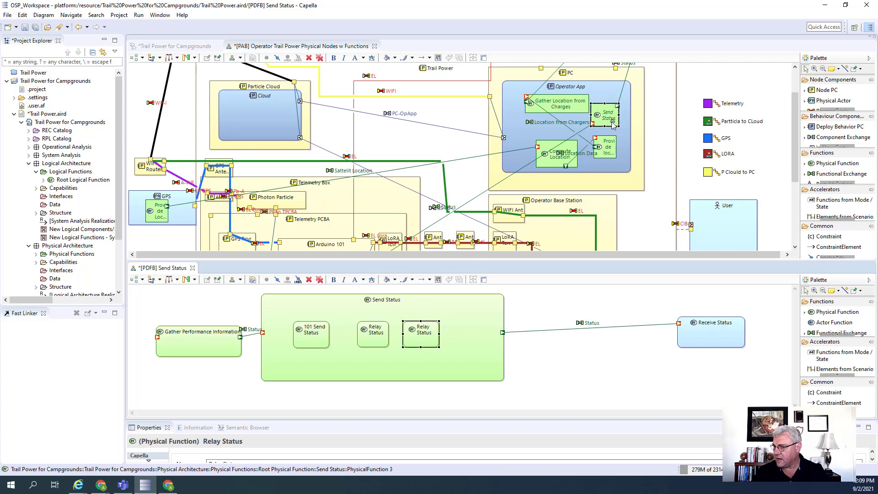
click(833, 315)
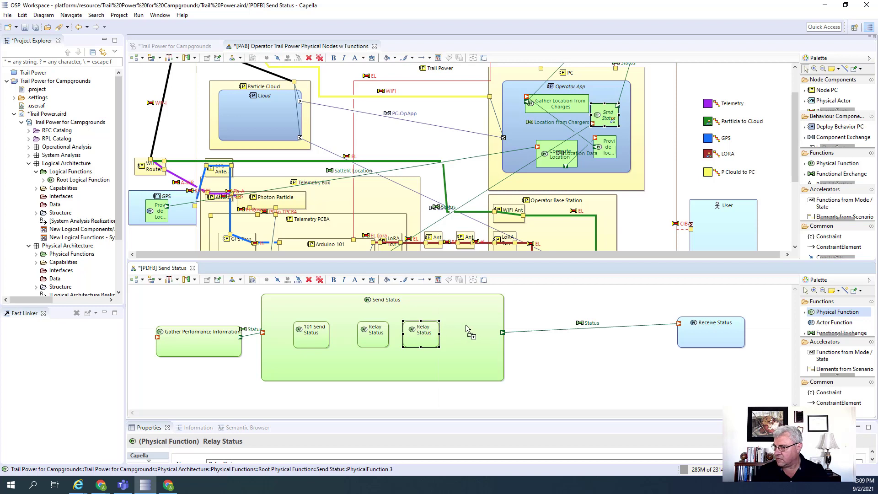
drag(459, 322, 490, 348)
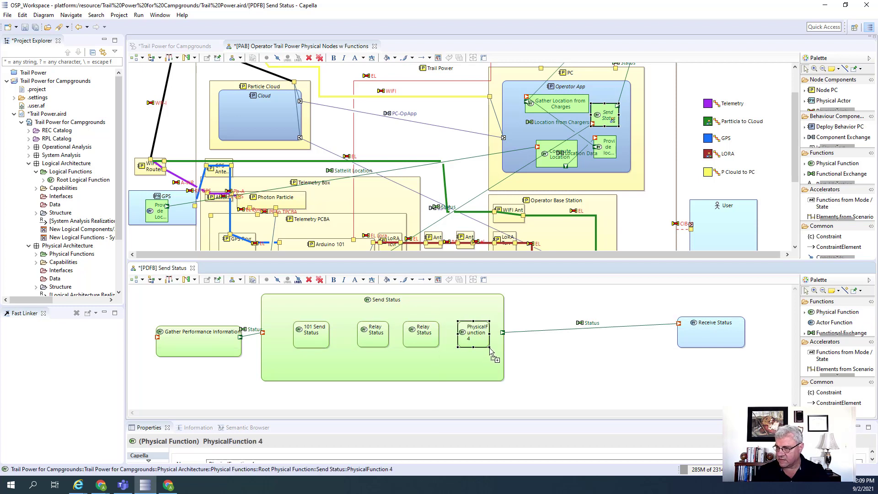
text(Disp)
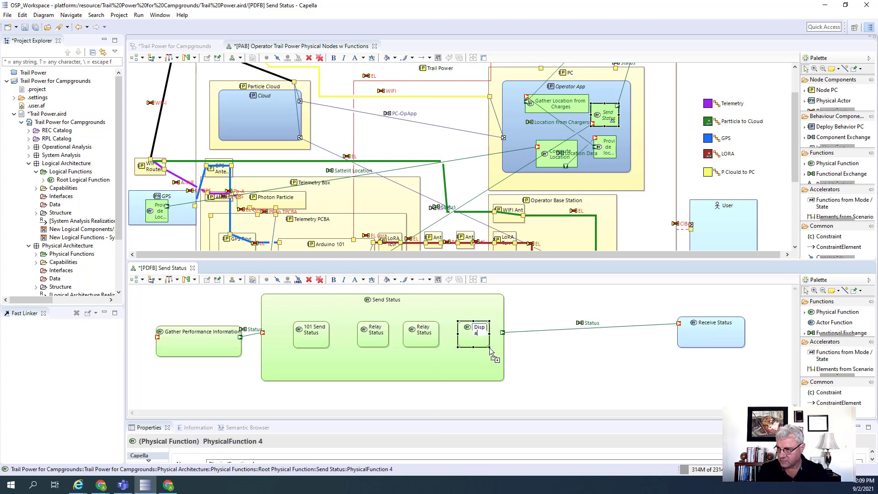
text(l)
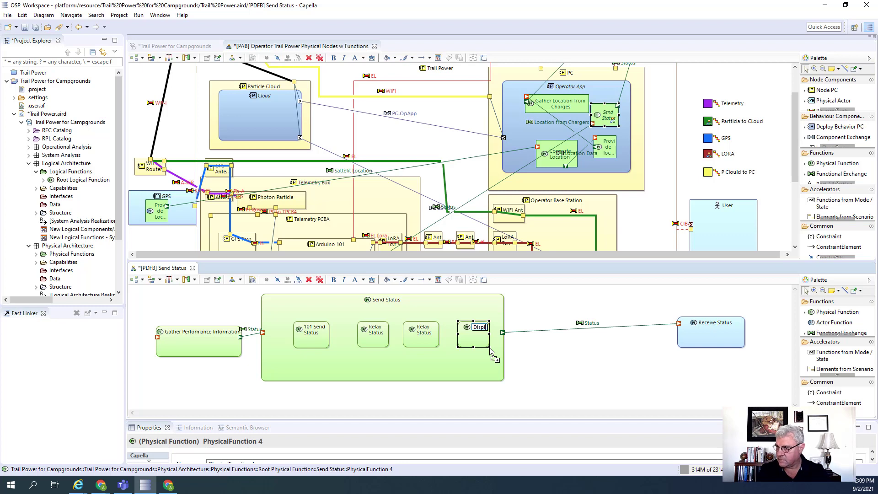
text(ay Statis)
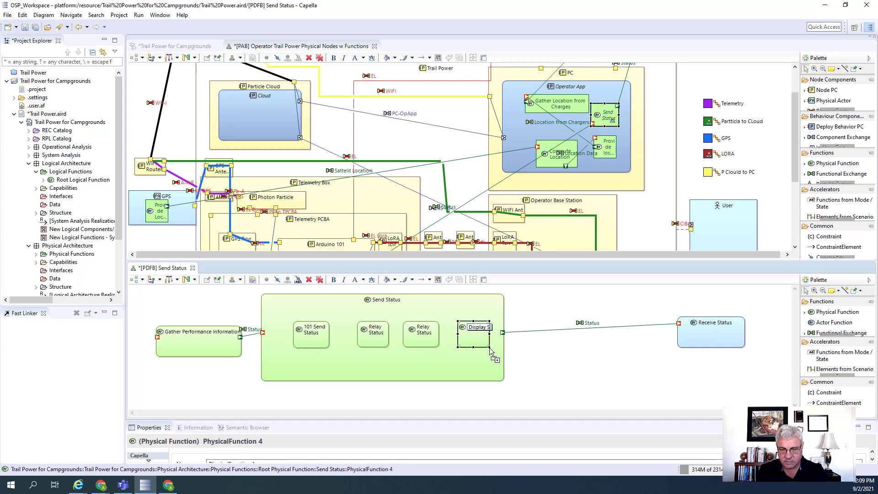
key(Return)
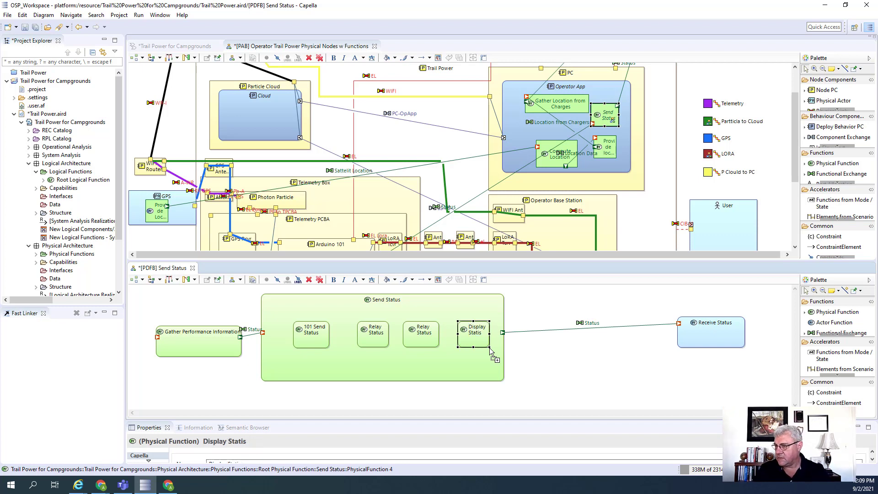
Move the outgoing Status port onto Display Statis and the incoming Status port onto 101 Send Status
click(622, 358)
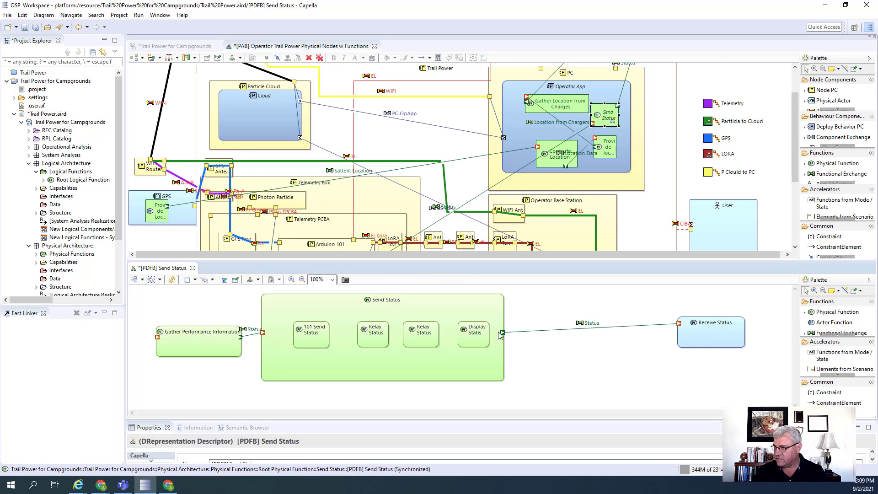
drag(502, 334, 488, 333)
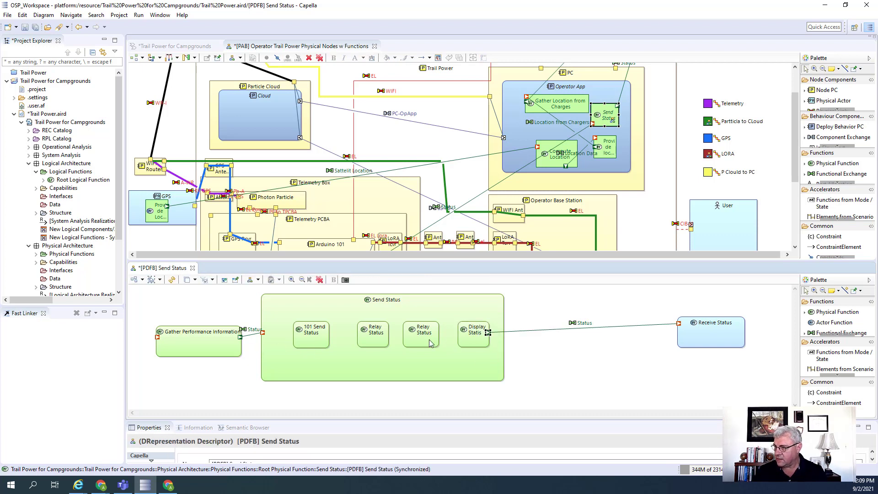
drag(262, 334, 298, 337)
click(313, 344)
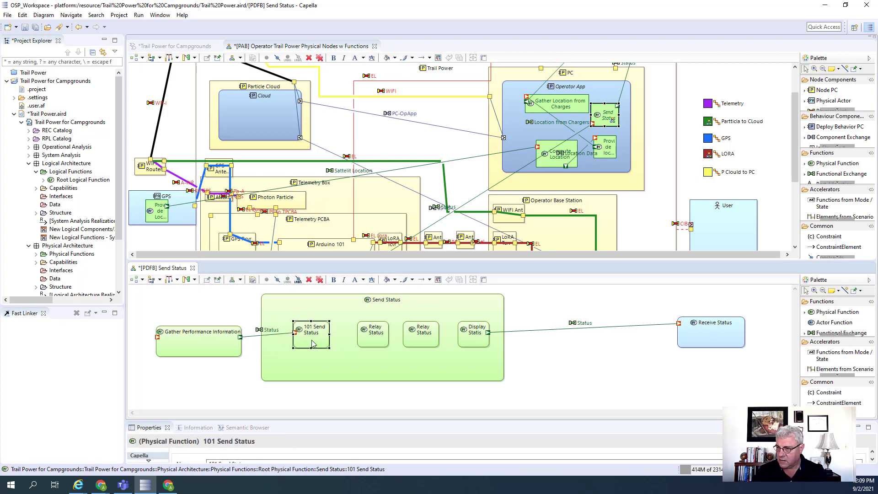
Rename 101 Send Status to Send Status for Charger
click(313, 327)
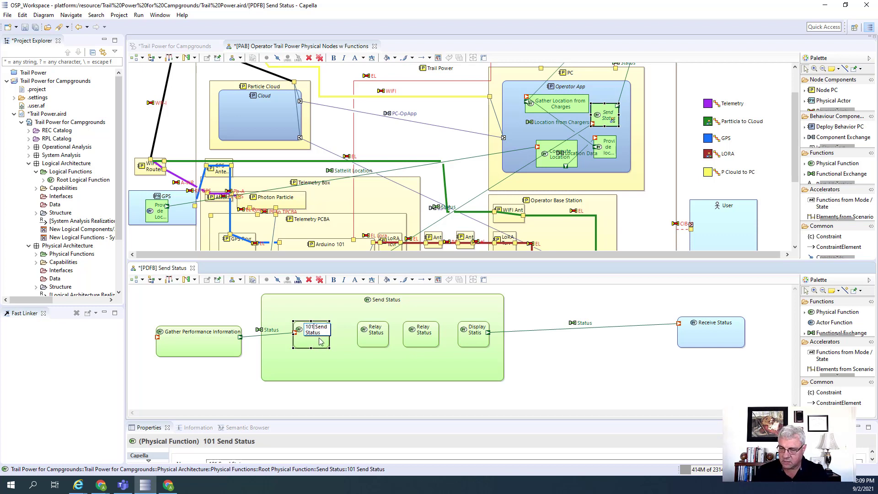
key(BackSpace)
key(BackSpace)
key(BackSpace)
key(BackSpace)
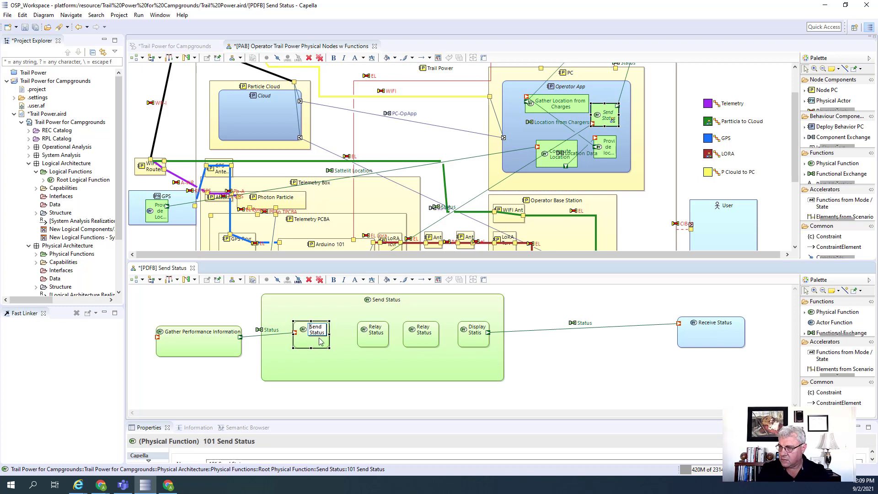
text(for Charger)
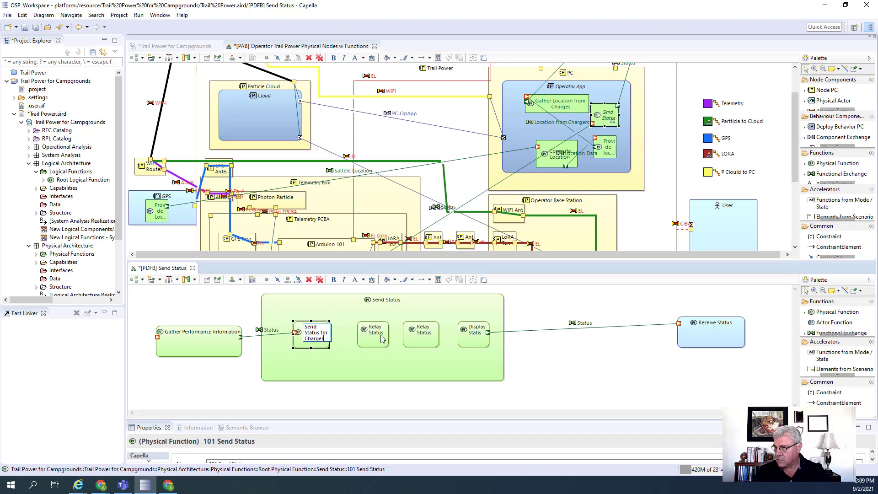
click(382, 338)
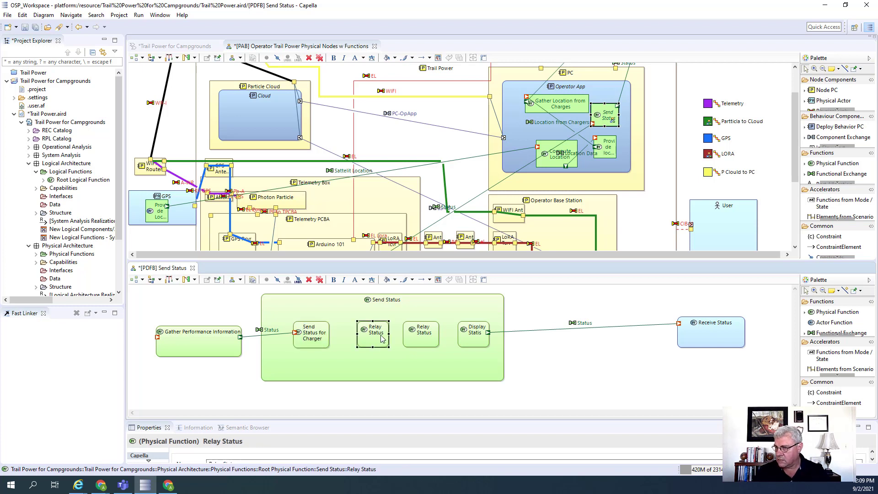
Rename the first Relay Status function to Gather all Chargers Statuses
click(382, 339)
click(386, 341)
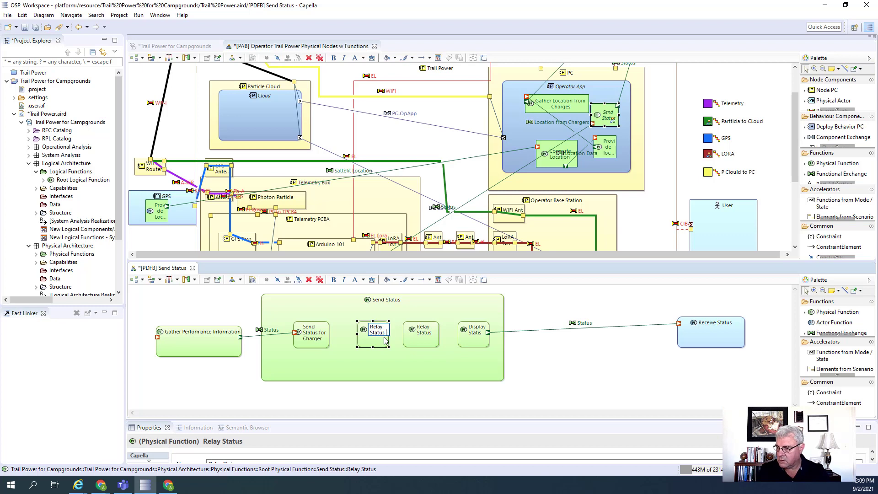
text(for C)
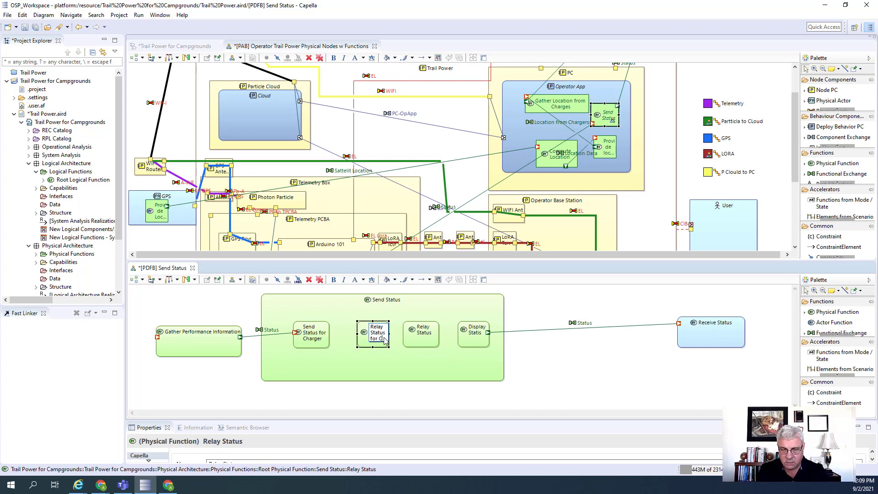
text(harge)
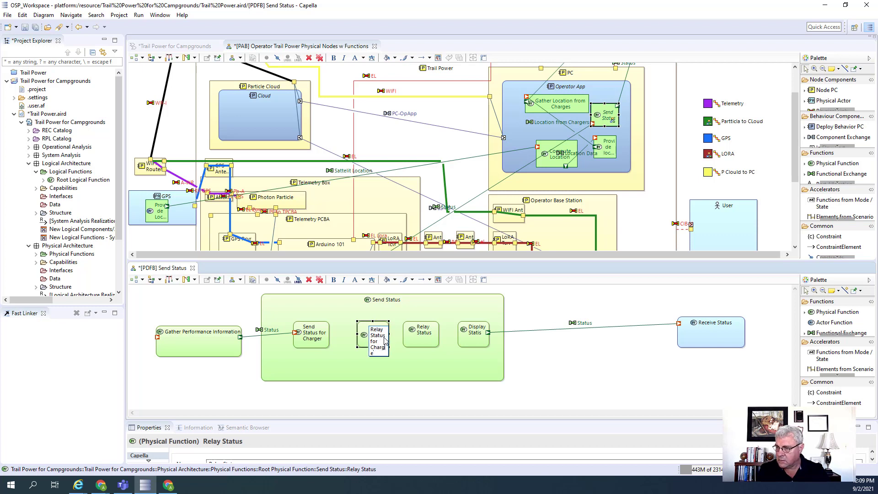
key(BackSpace)
key(BackSpace)
key(BackSpace)
key(BackSpace)
key(BackSpace)
key(BackSpace)
key(BackSpace)
key(BackSpace)
key(BackSpace)
key(BackSpace)
key(BackSpace)
key(BackSpace)
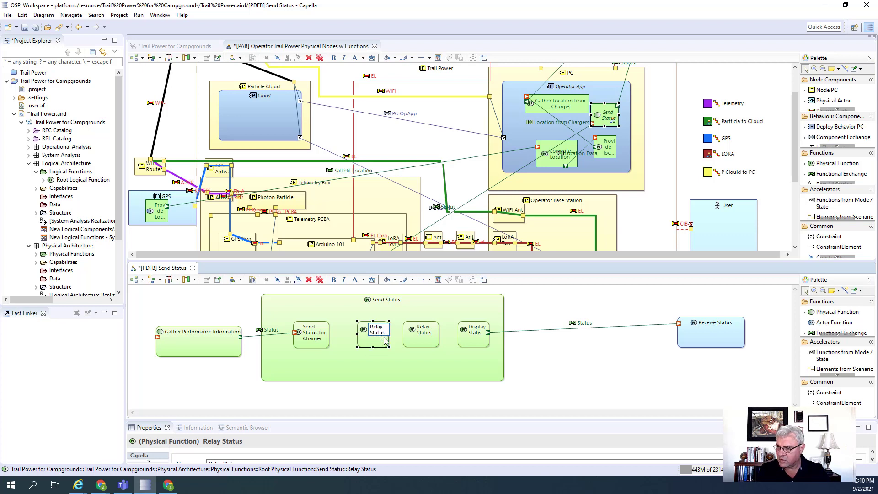
key(BackSpace)
key(BackSpace)
key(BackSpace)
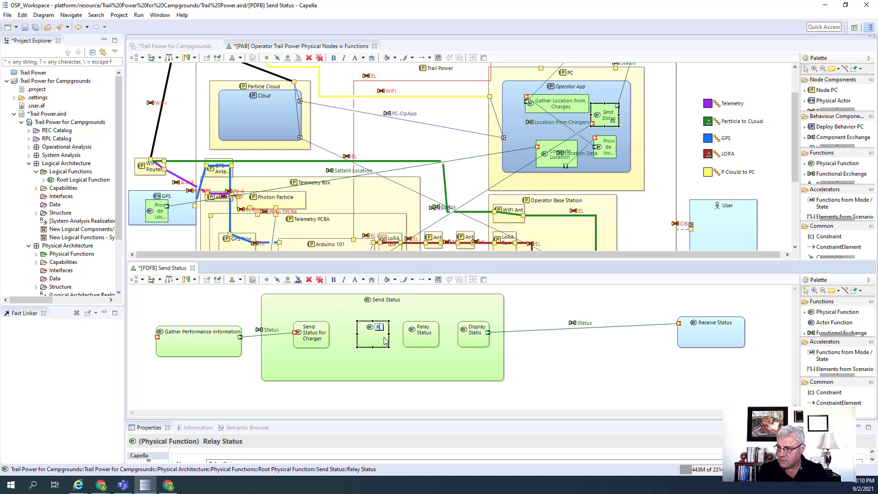
text(Gather all)
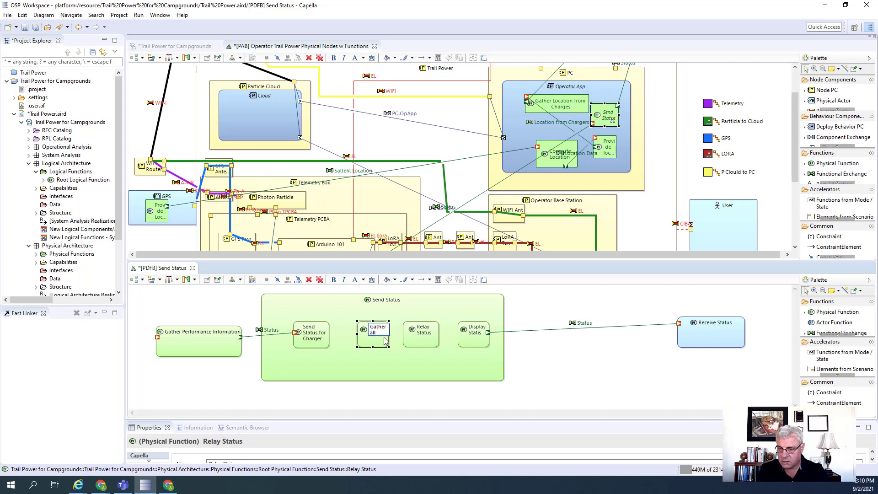
text( Charges Statuses)
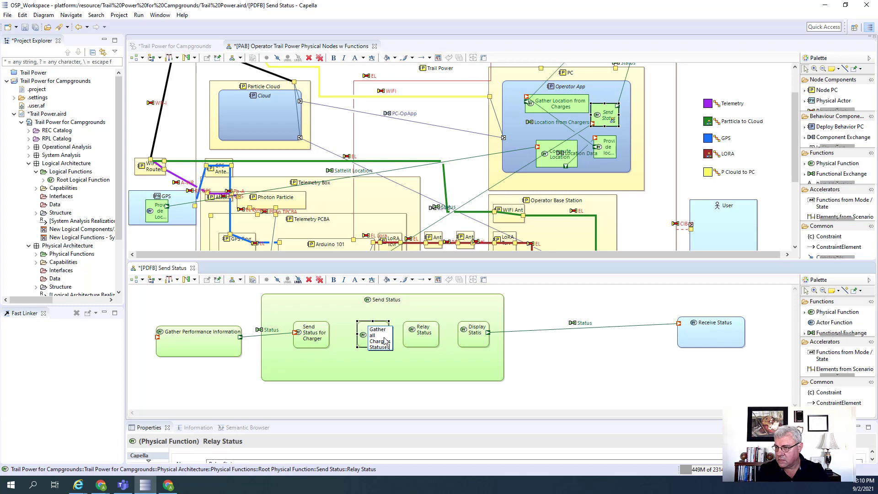
key(Return)
Enlarge the Relay Status box and rename it Relay Charger Statuses
click(422, 338)
drag(439, 349, 450, 355)
click(425, 337)
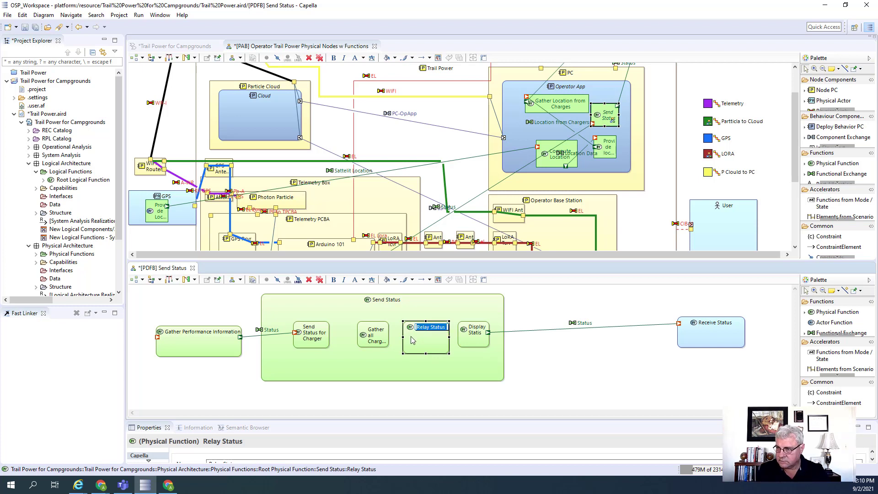
click(431, 327)
text(Charger)
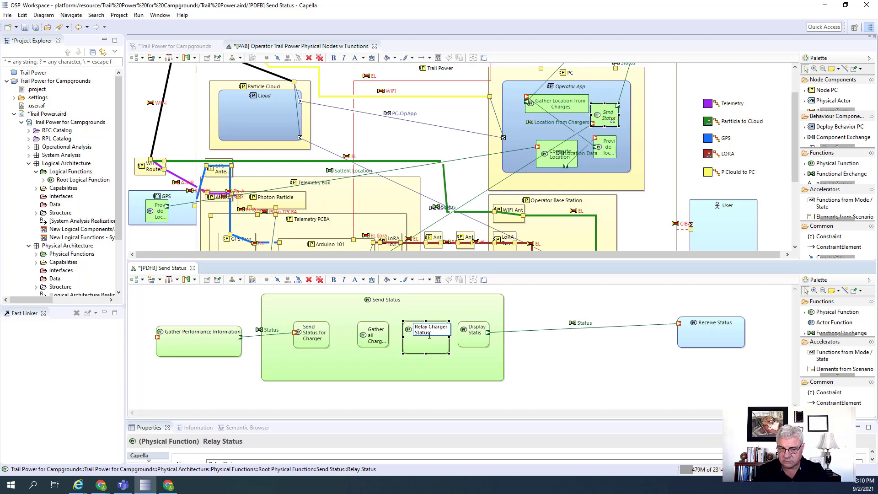
click(474, 344)
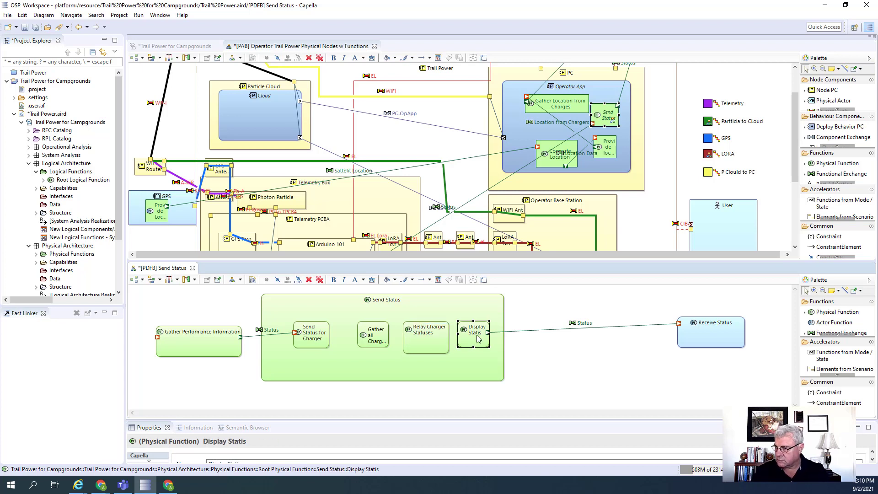
Rename Display Statis to Display Statuses
click(477, 338)
click(482, 336)
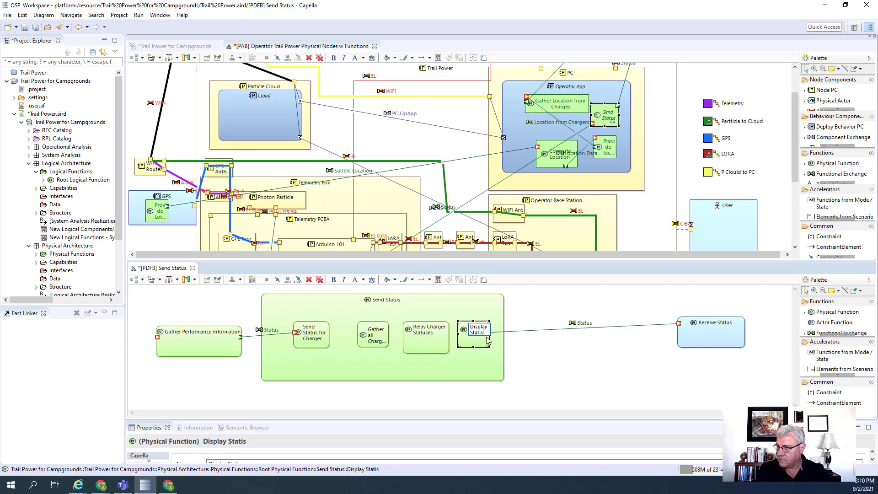
text(uses)
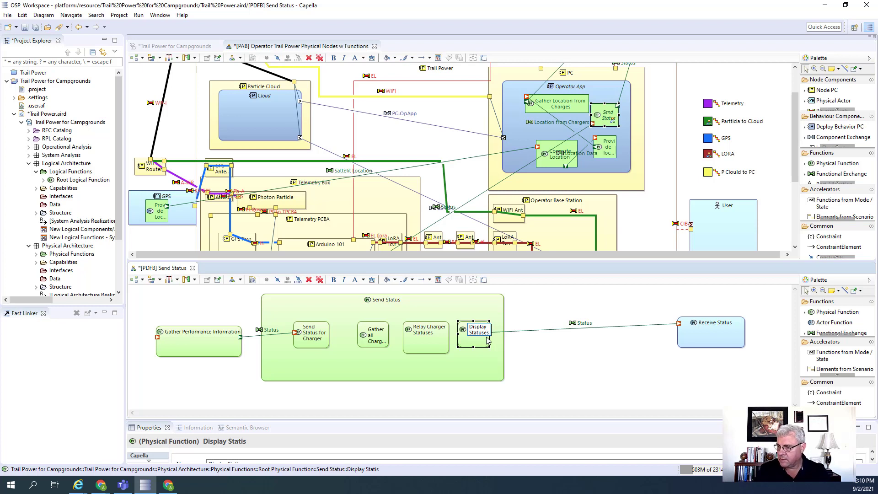
click(582, 366)
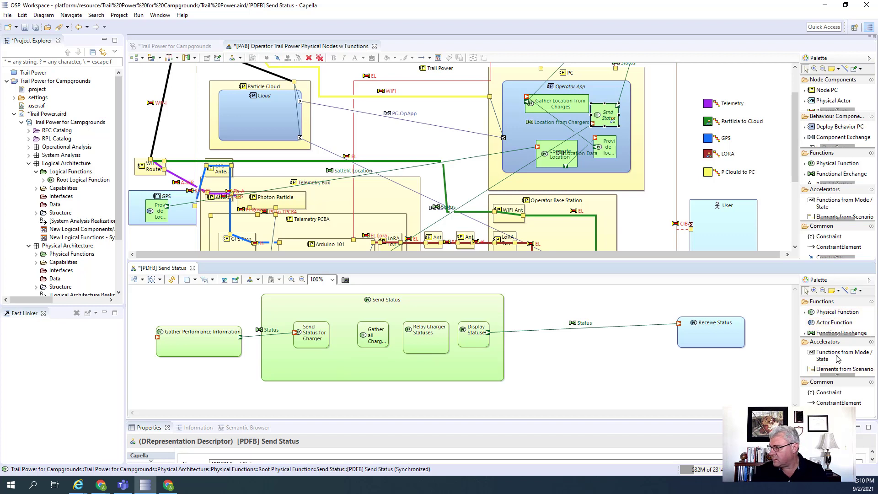
Draw a Charger State exchange from Send Status for Charger into Gather all Chargers Statuses
click(829, 346)
click(842, 333)
click(364, 345)
click(319, 338)
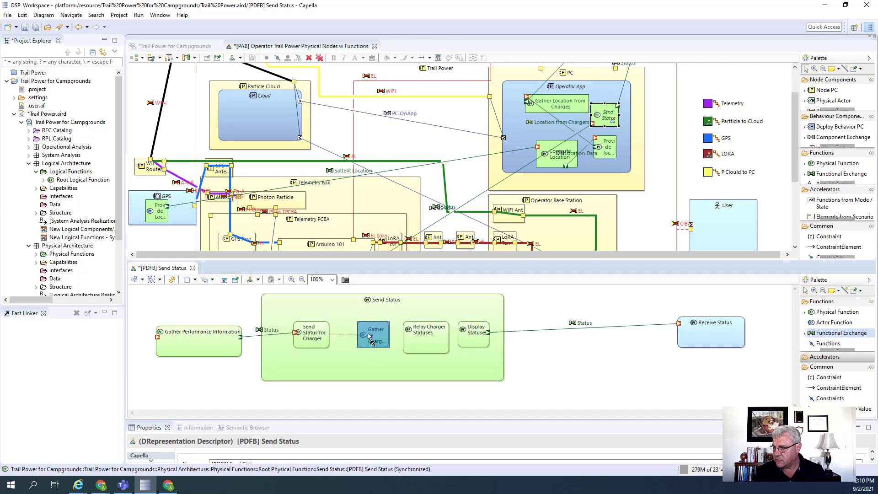
text(Chreger)
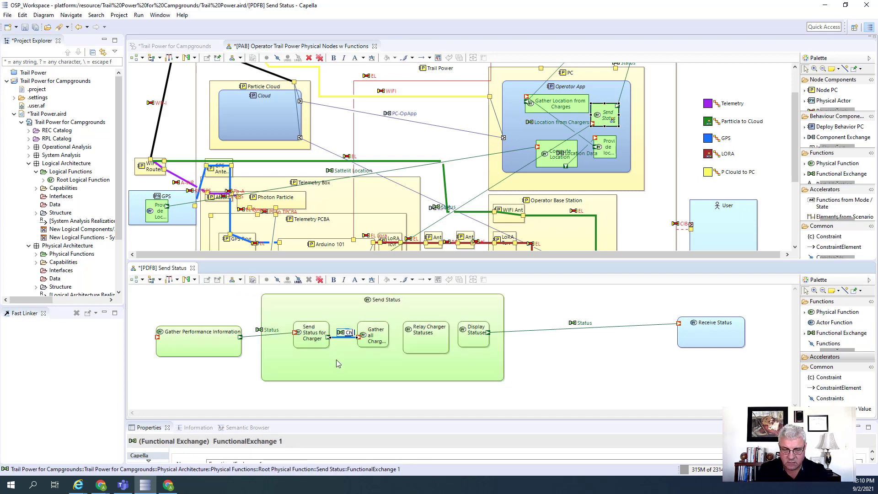
key(BackSpace)
key(BackSpace)
key(BackSpace)
key(BackSpace)
key(BackSpace)
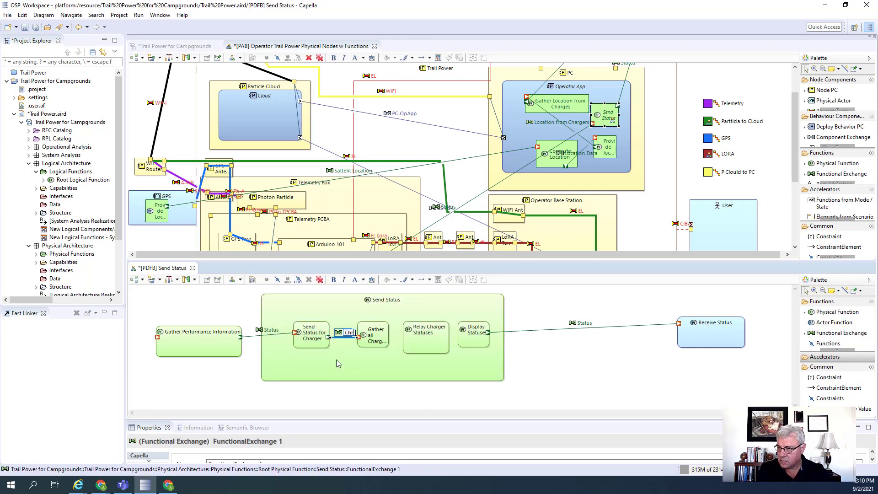
text(arger)
key(Return)
text(S)
key(BackSpace)
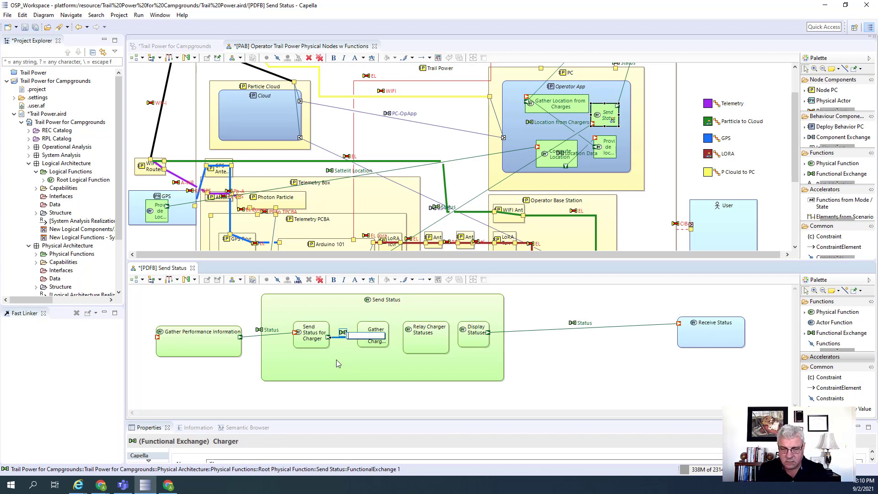
text(Ch)
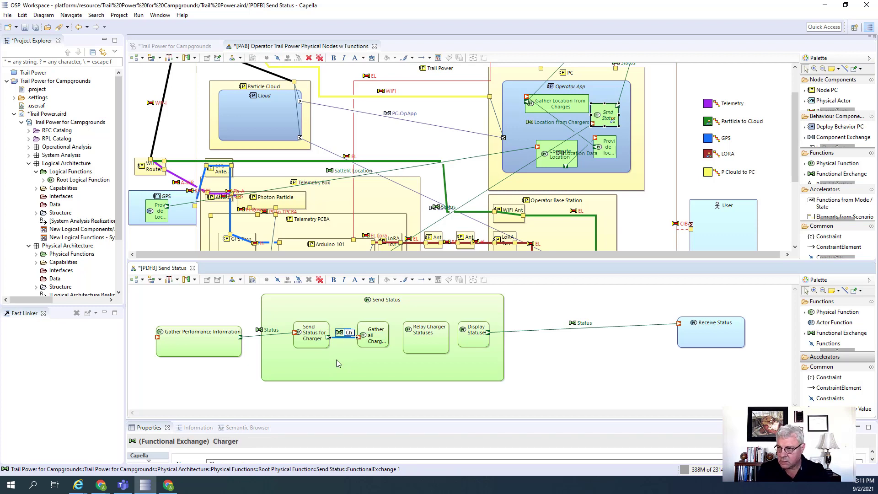
text(arger State)
key(Return)
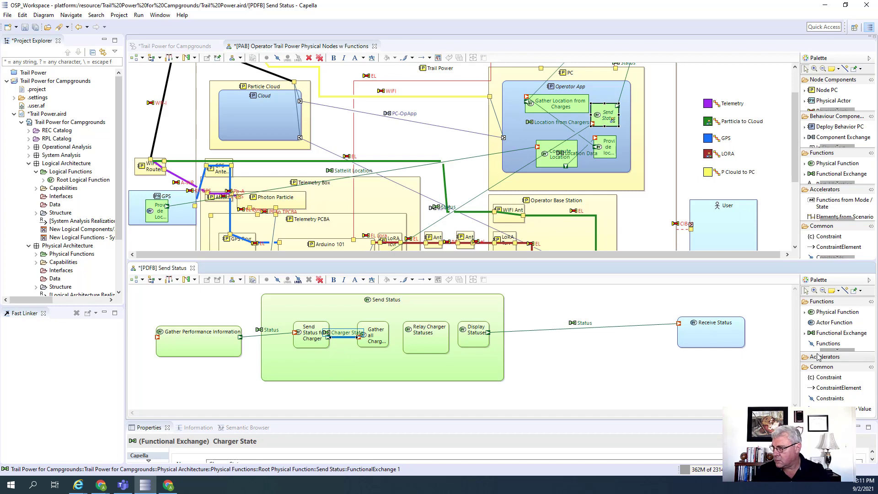
Add a Chargers Statuses exchange from Gather all Chargers Statuses to Relay Charger Statuses
click(819, 333)
click(375, 338)
click(418, 344)
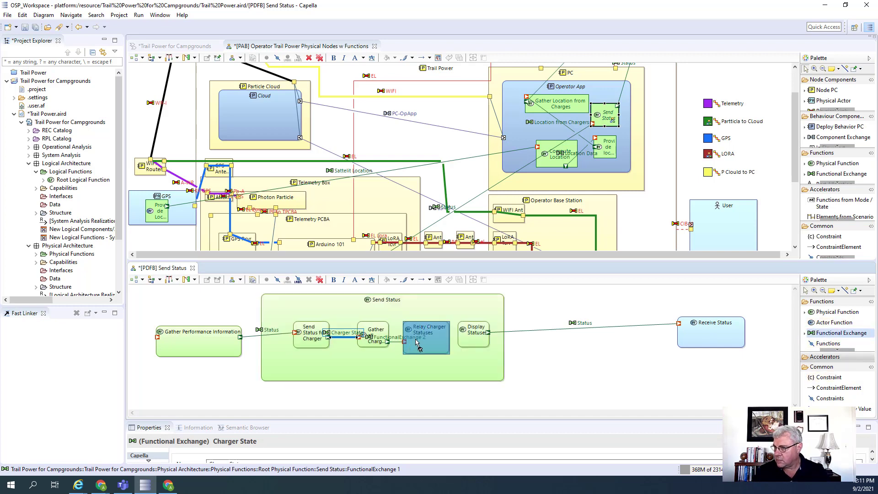
text(Chargers Status)
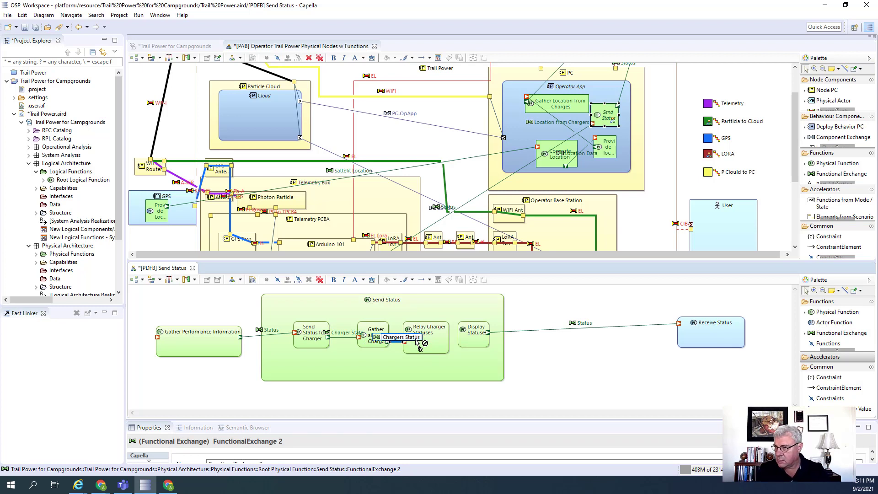
text(es)
key(Return)
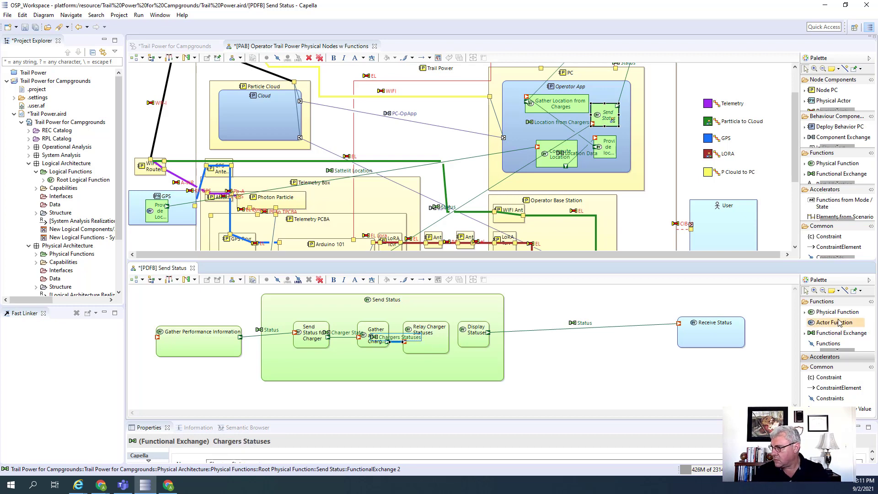
Connect Relay Charger Statuses to Display Statuses with a Charger Statuses exchange
click(836, 333)
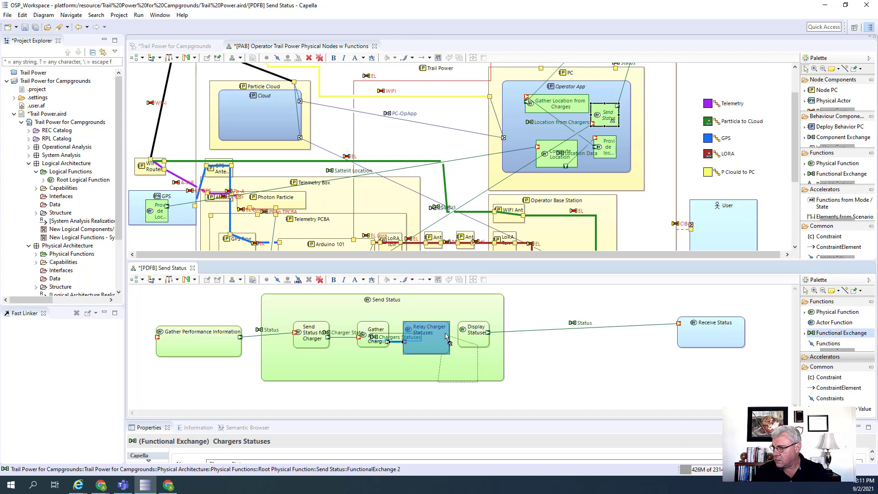
click(464, 341)
text(Charger Statues)
key(BackSpace)
key(BackSpace)
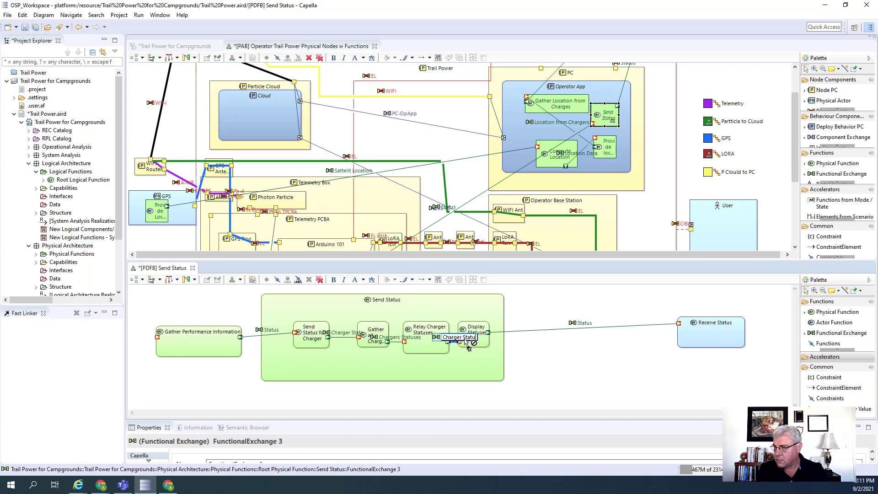
text(ses)
key(Return)
Shift the four sub-function boxes left and close the Send Status diagram
drag(311, 342, 289, 342)
drag(374, 341, 342, 341)
drag(423, 348, 395, 348)
drag(475, 346, 460, 346)
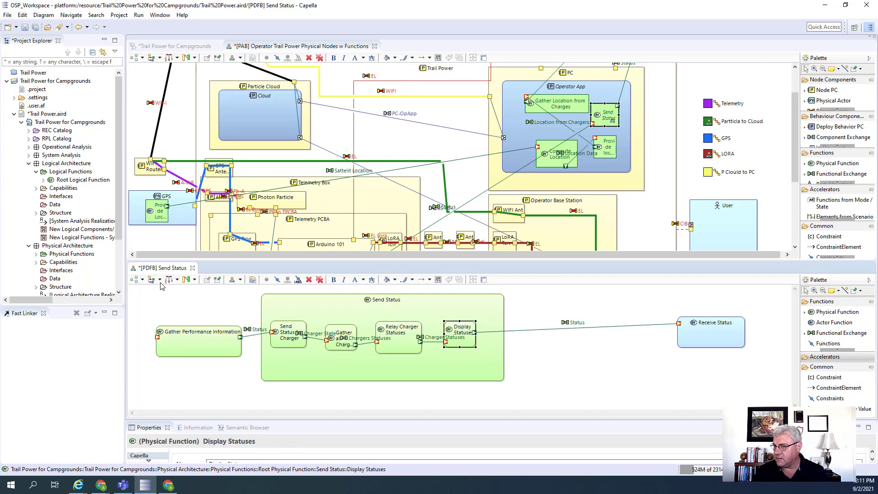
click(193, 269)
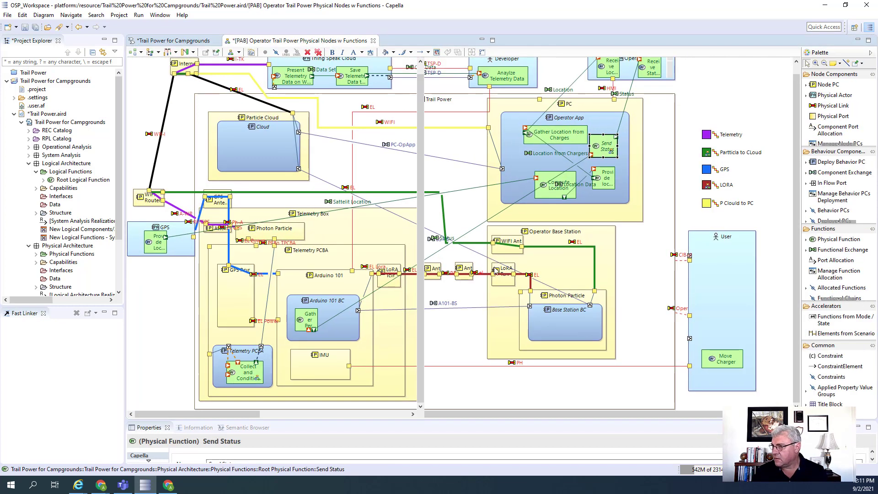
Drag Compute Location into Arduino 101 BC, and Gather Location from Charges into Base Station BC, resizing it
click(604, 185)
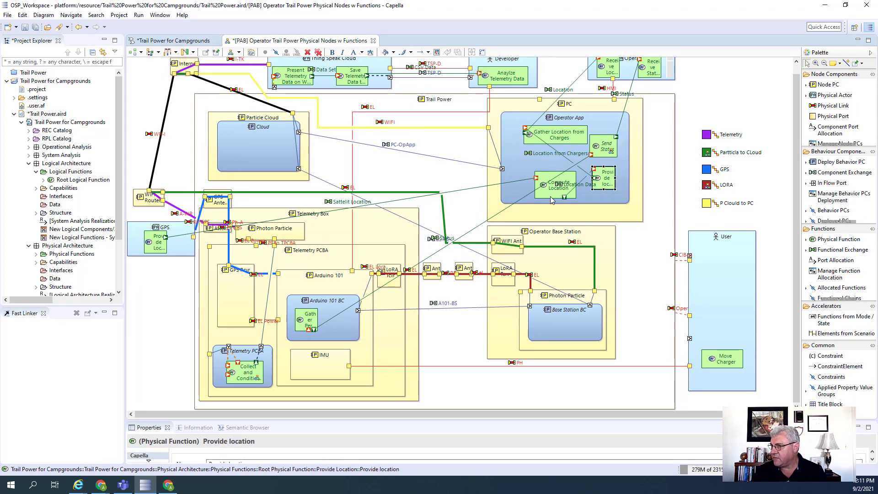
drag(545, 192, 531, 196)
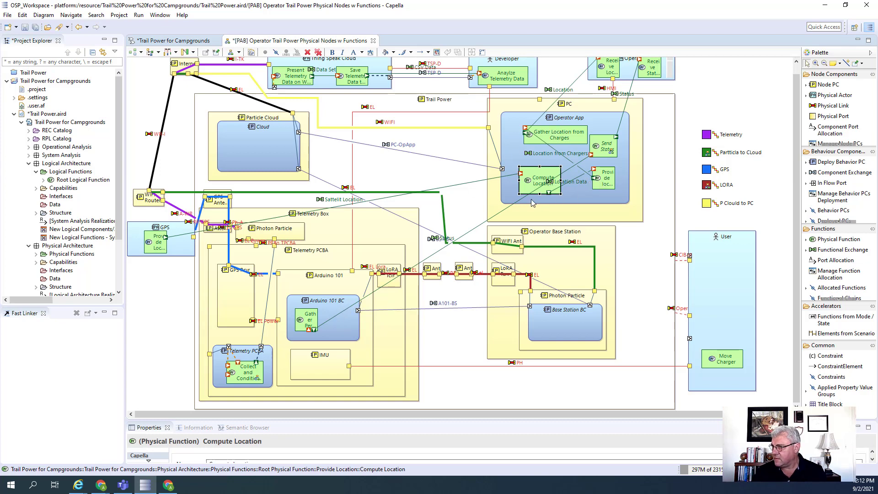
click(553, 192)
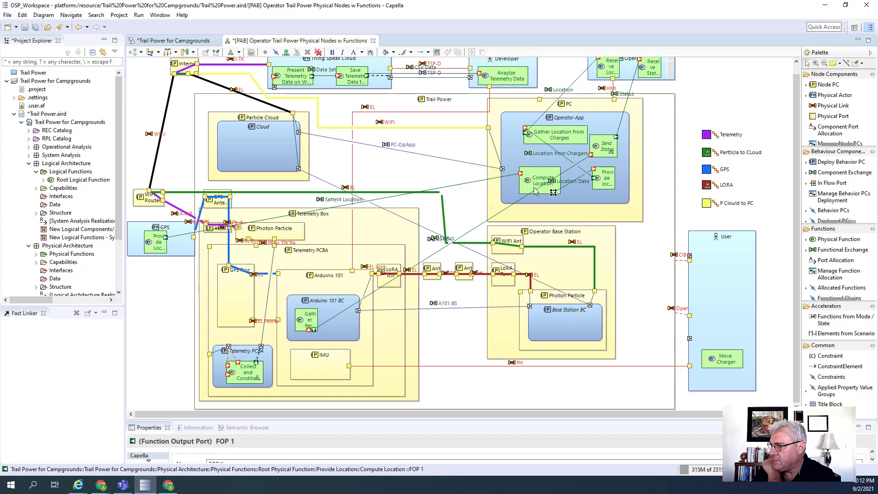
drag(529, 187, 346, 328)
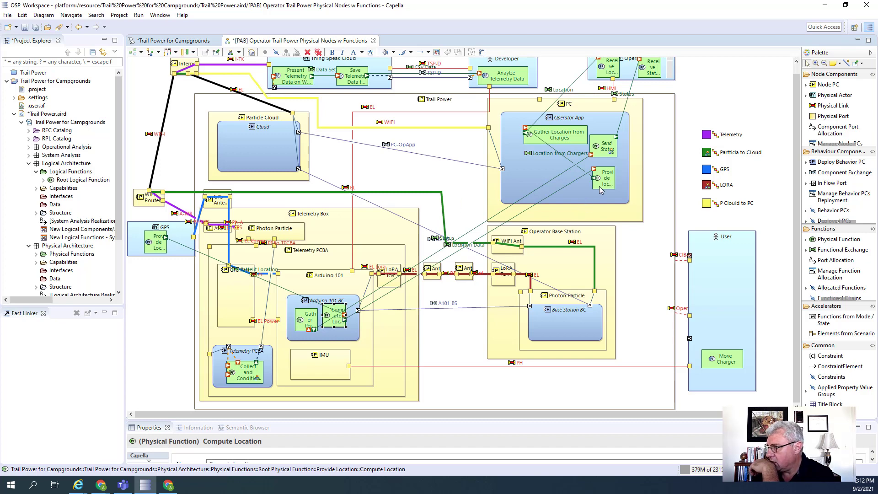
drag(555, 139, 564, 326)
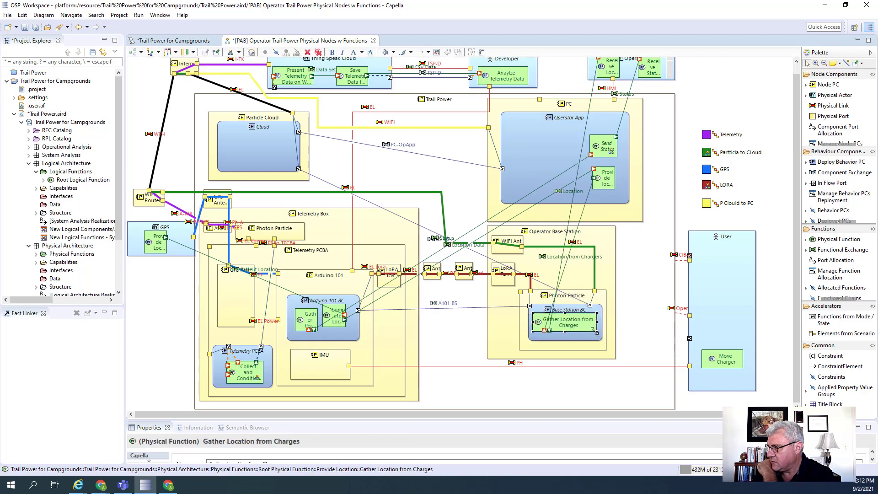
drag(596, 333, 578, 327)
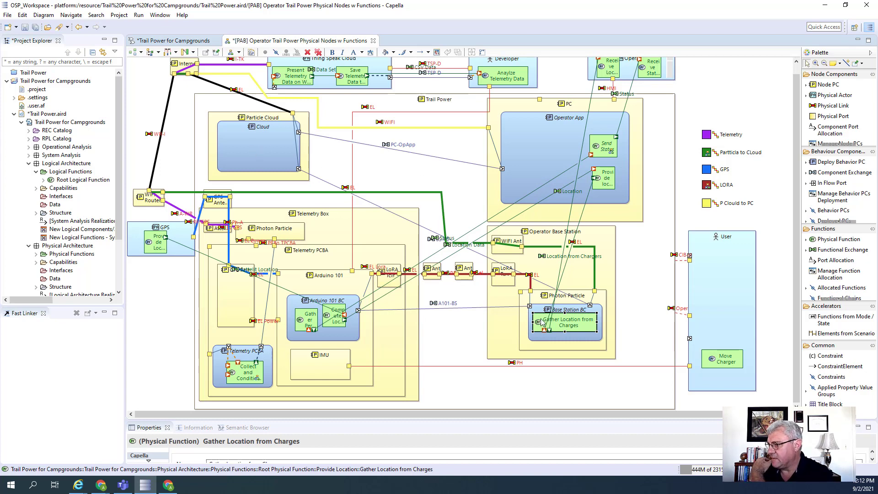
Create a Physical Data Flow Blank diagram for Gather Location from Charges with the default name
right_click(574, 331)
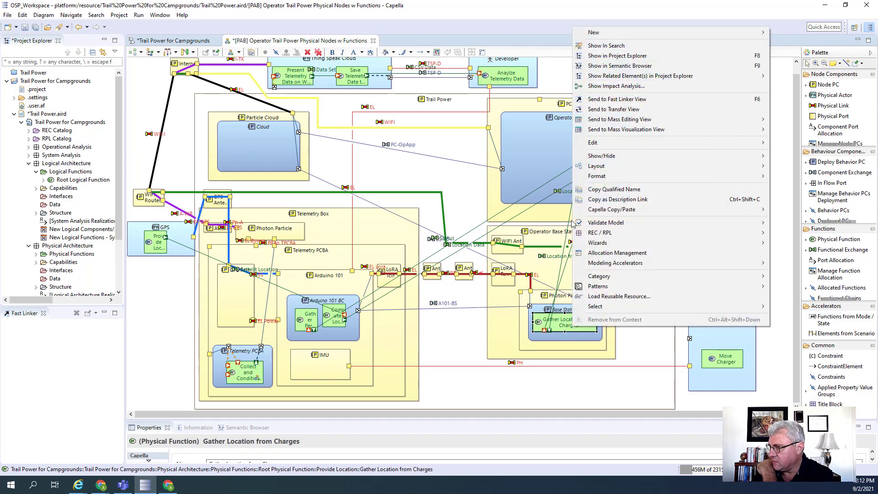
mouse_move(602, 34)
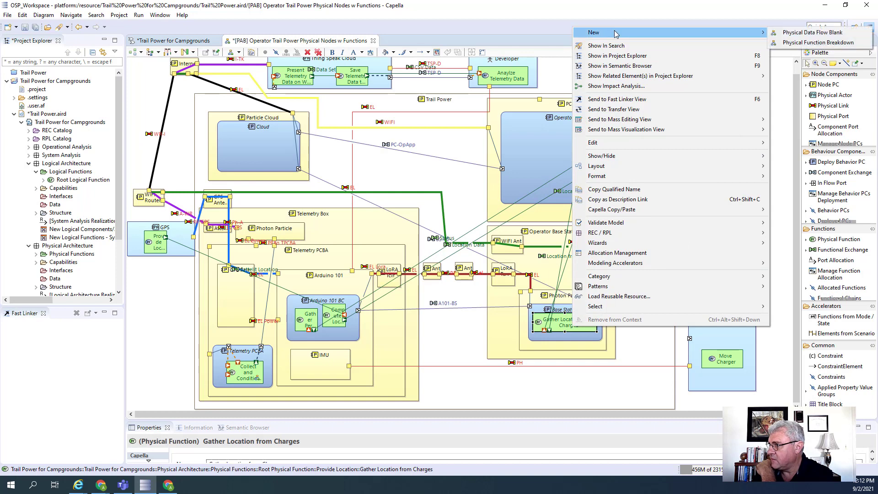
click(796, 33)
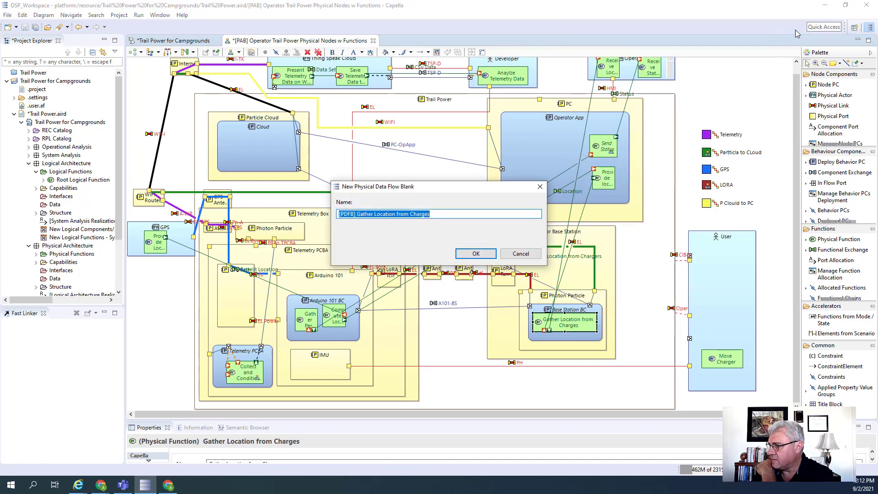
click(476, 256)
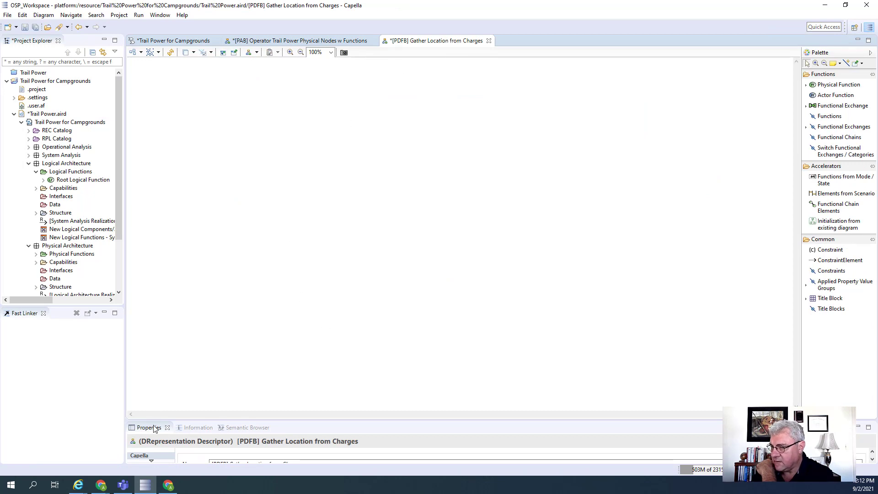
Set Gather Location from Charges as the diagram's contextual element using the 'gather' filter
drag(154, 420, 274, 284)
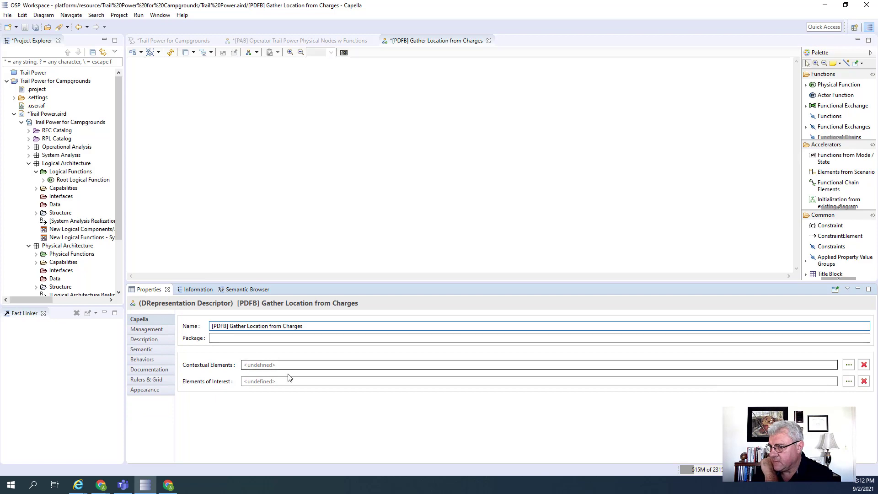
click(847, 367)
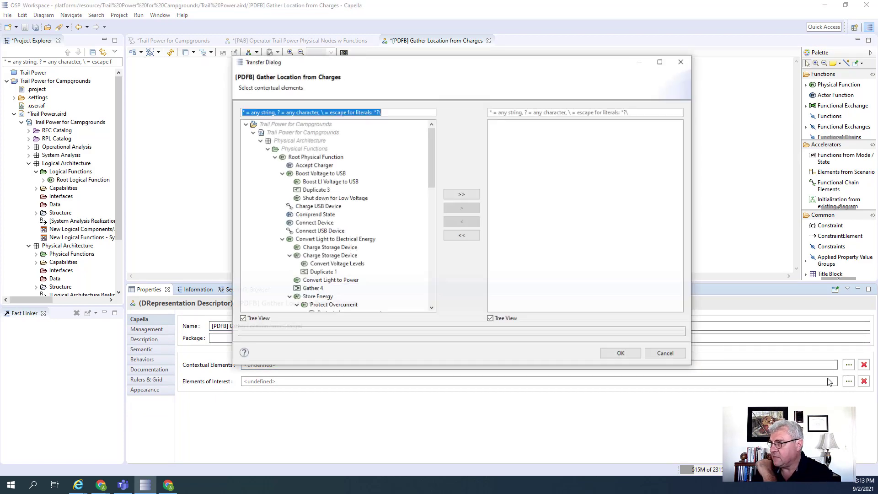
text(ga)
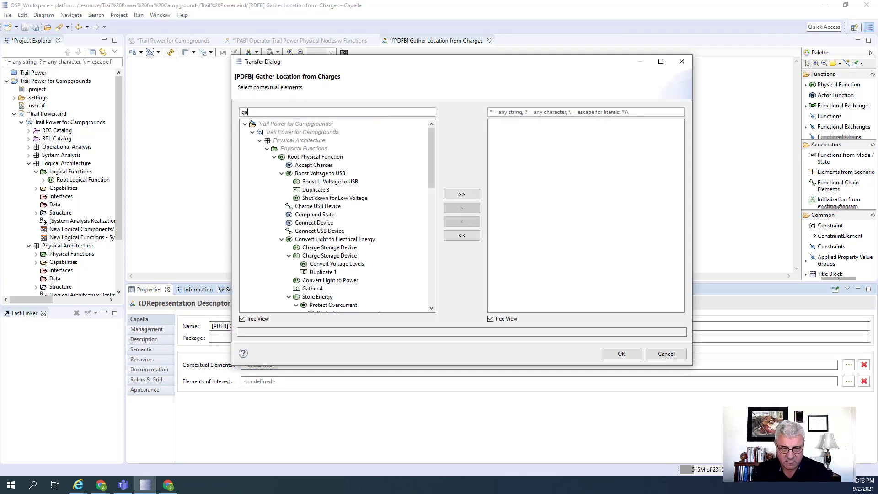
text(ther)
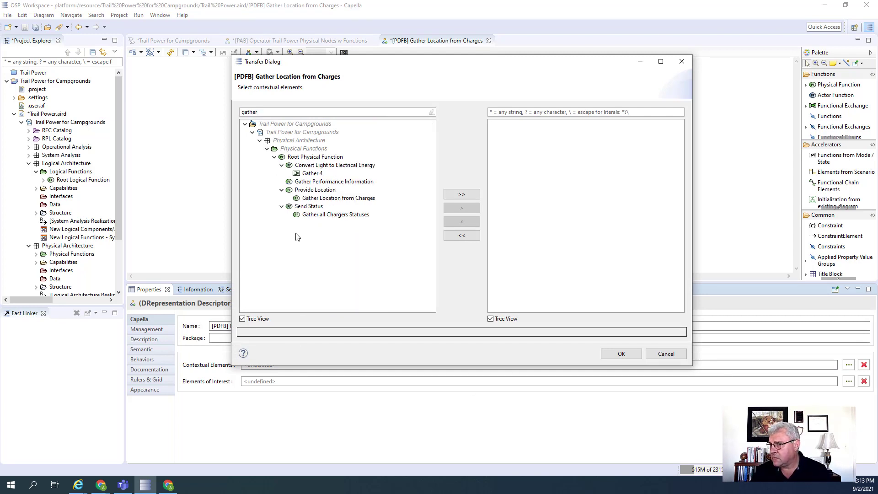
click(338, 198)
click(462, 208)
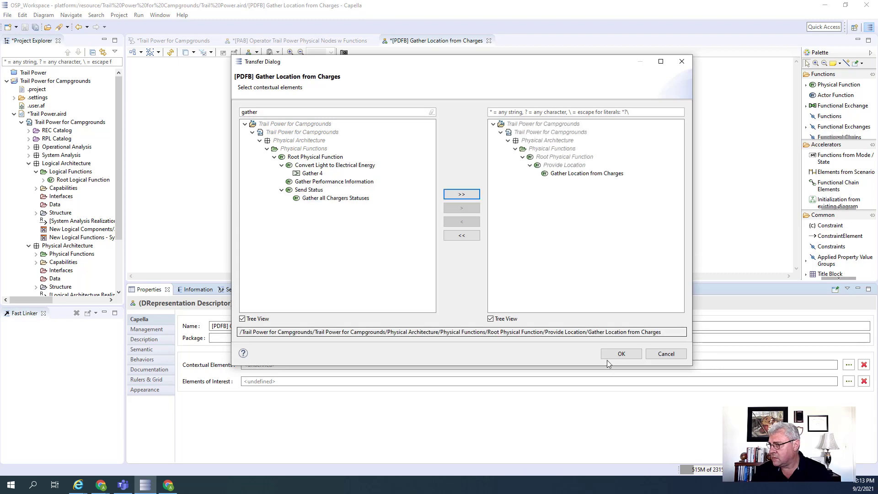
click(615, 356)
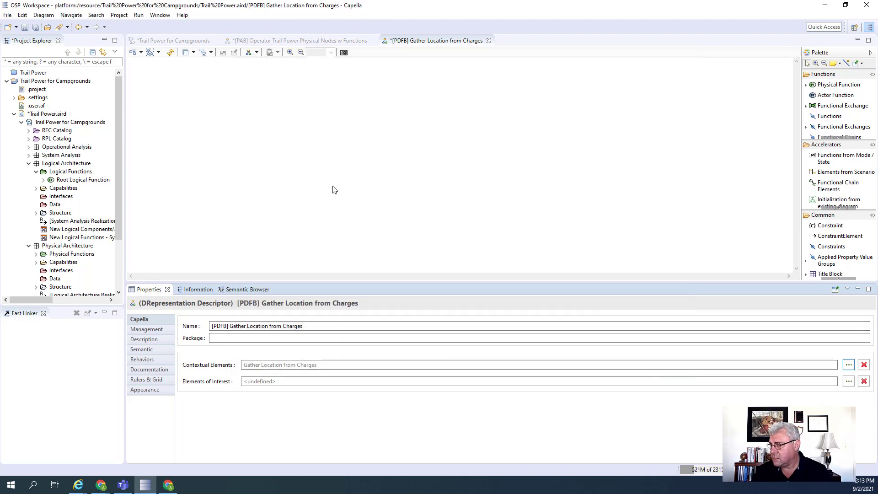
Refresh the diagram, move Receive Location to the right, and widen the Gather Location from Charges box
click(168, 54)
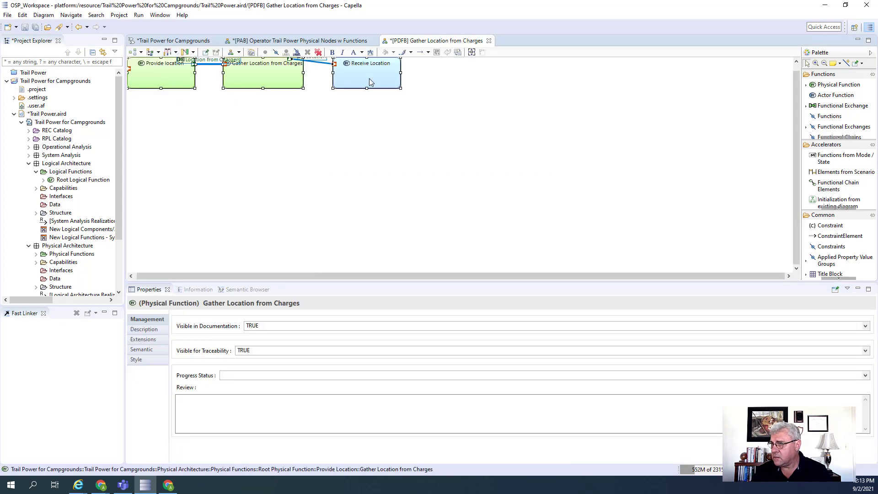
click(301, 183)
click(381, 121)
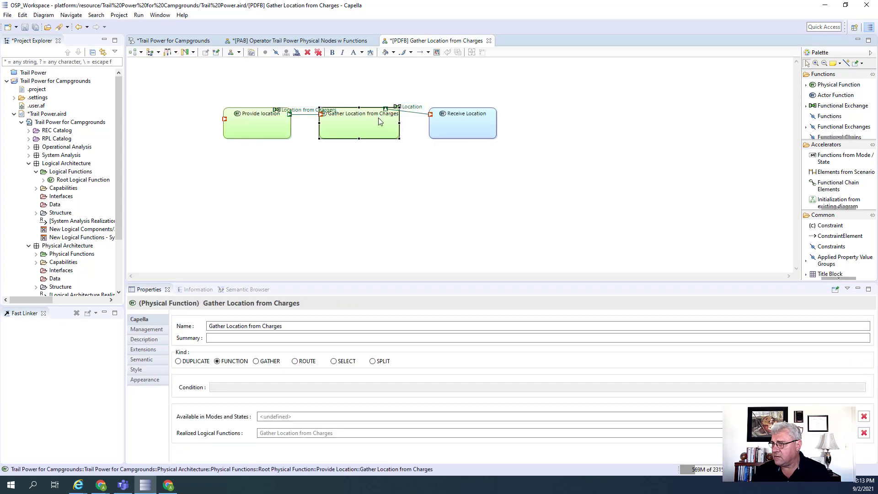
click(385, 110)
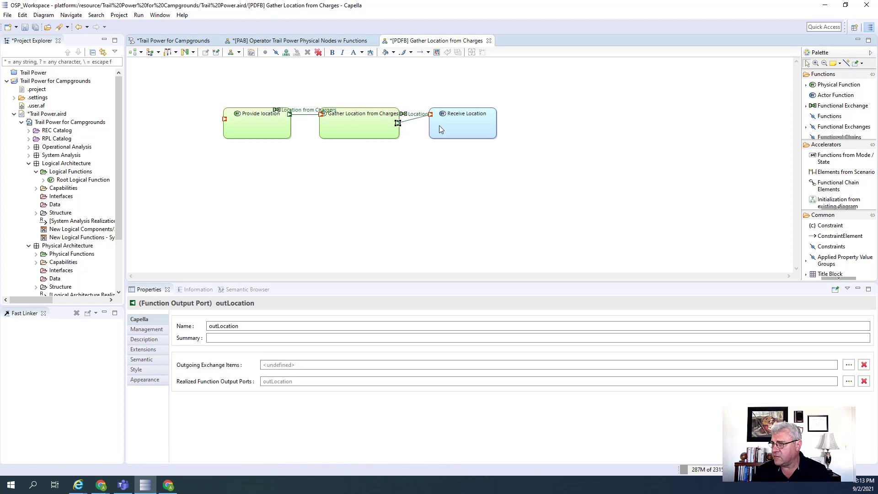
drag(464, 127, 524, 131)
click(372, 128)
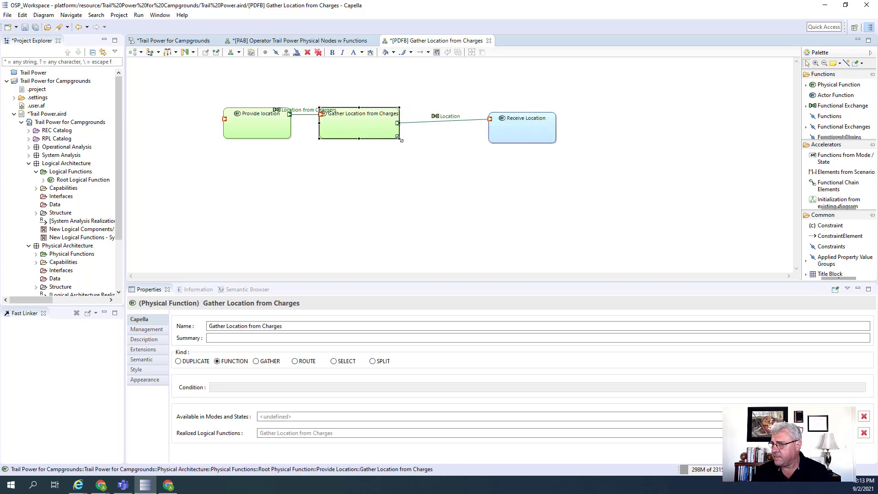
drag(406, 139, 450, 142)
click(484, 176)
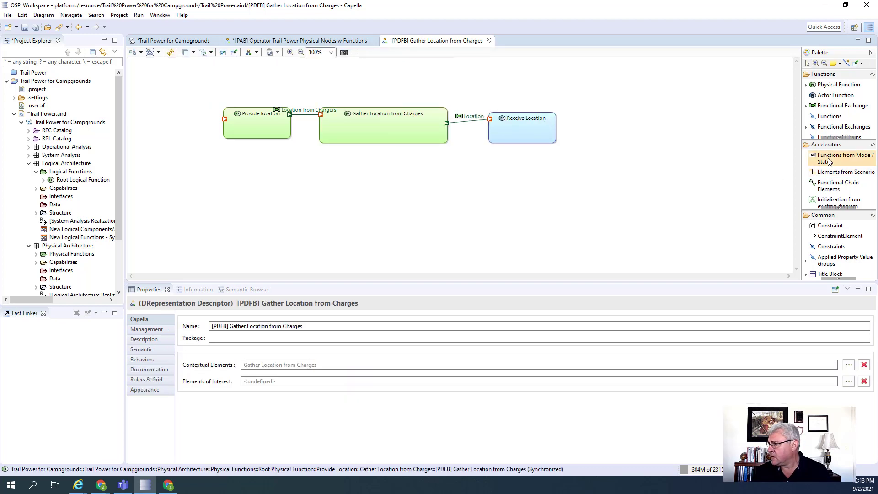
click(839, 85)
Add sub-functions Gather location of chargetrs and Relay Locations inside Gather Location from Charges
drag(327, 123, 372, 139)
text(Ga)
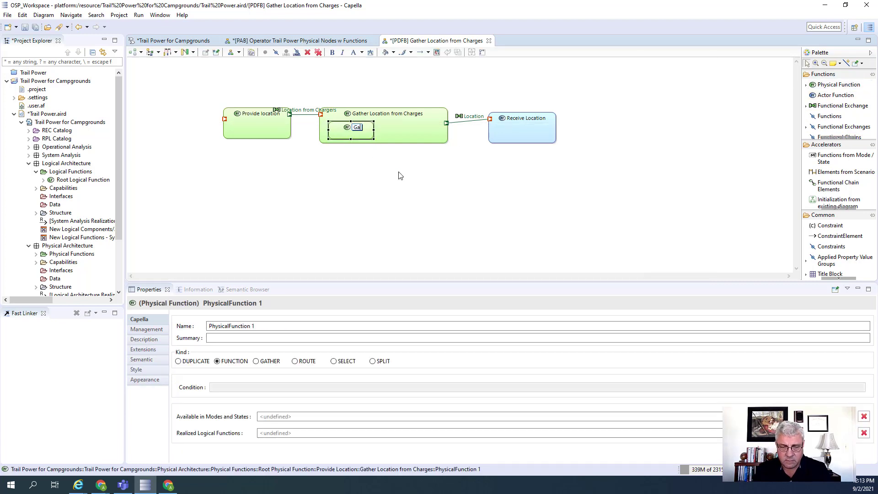
text(t)
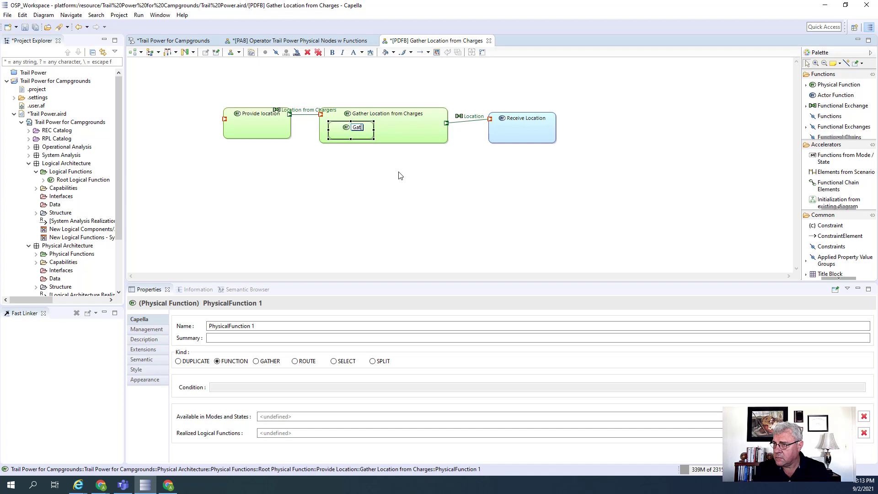
text(her loc)
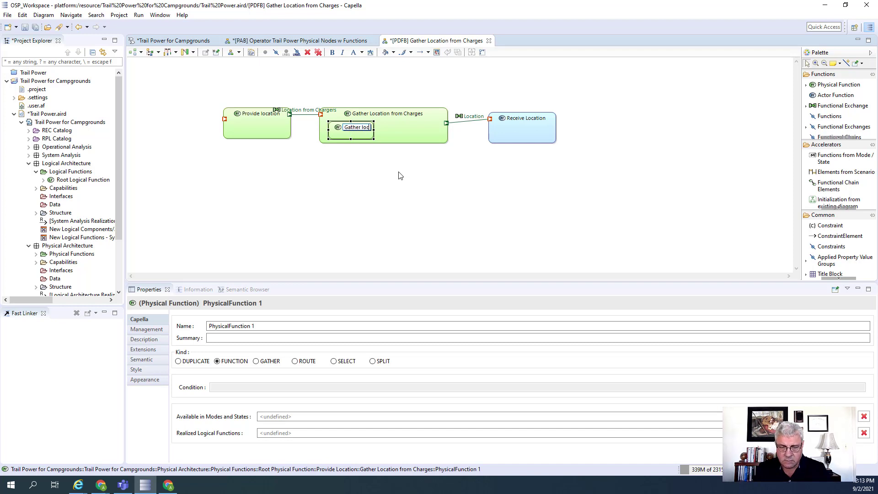
text(ation of)
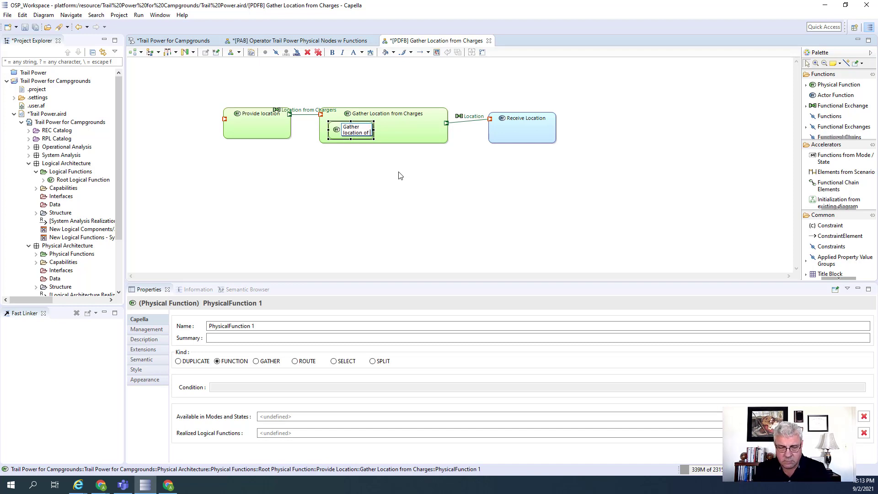
text( chargetrs)
key(Return)
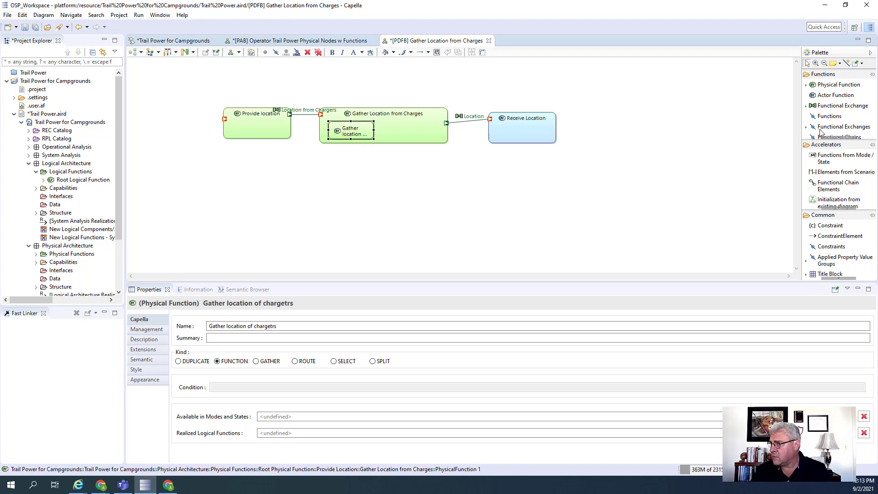
click(839, 84)
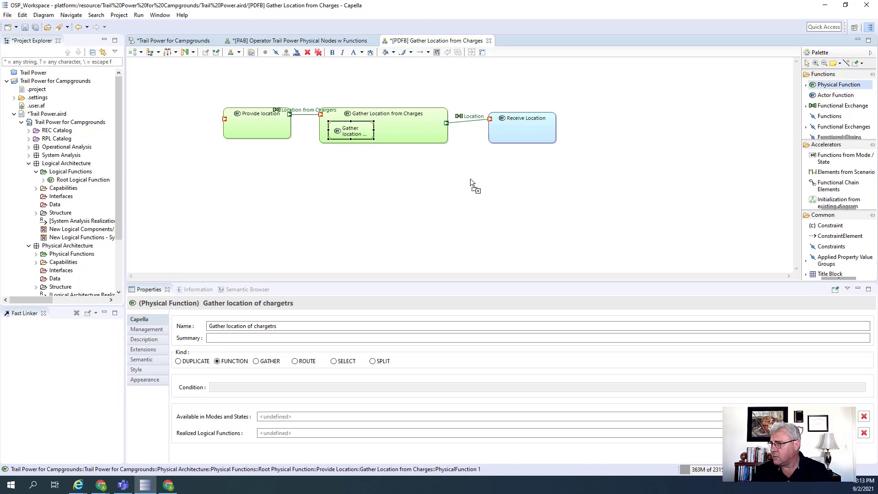
drag(400, 122, 431, 136)
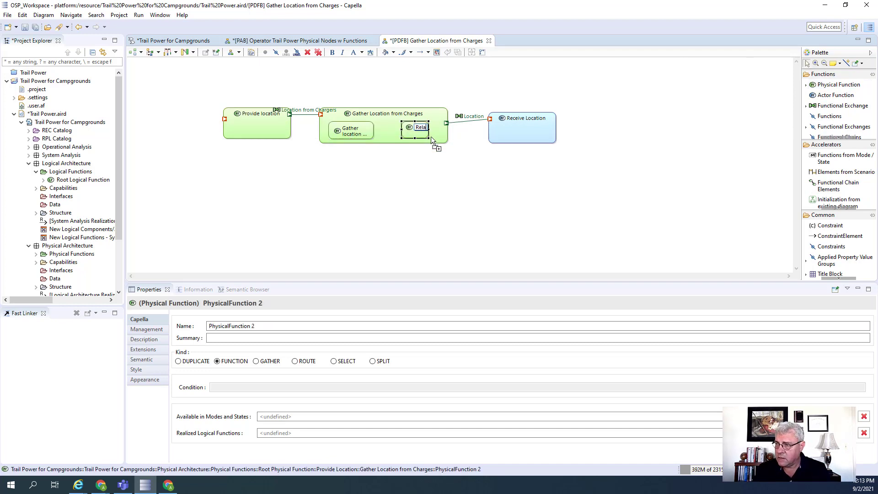
text(Relay Locations)
key(Return)
Reroute the exchanges to the sub-functions, link them with a Location of chargers exchange, and close the diagram
drag(320, 113, 328, 129)
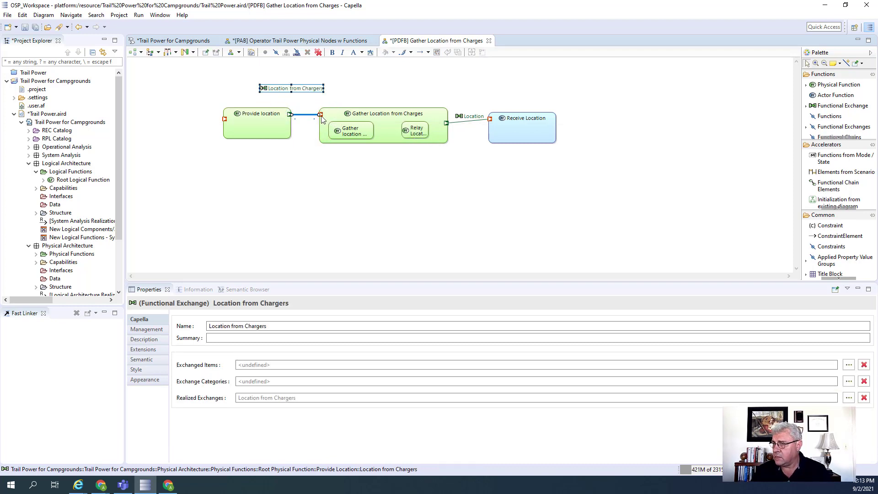
drag(446, 122, 422, 136)
click(504, 178)
click(843, 105)
click(364, 133)
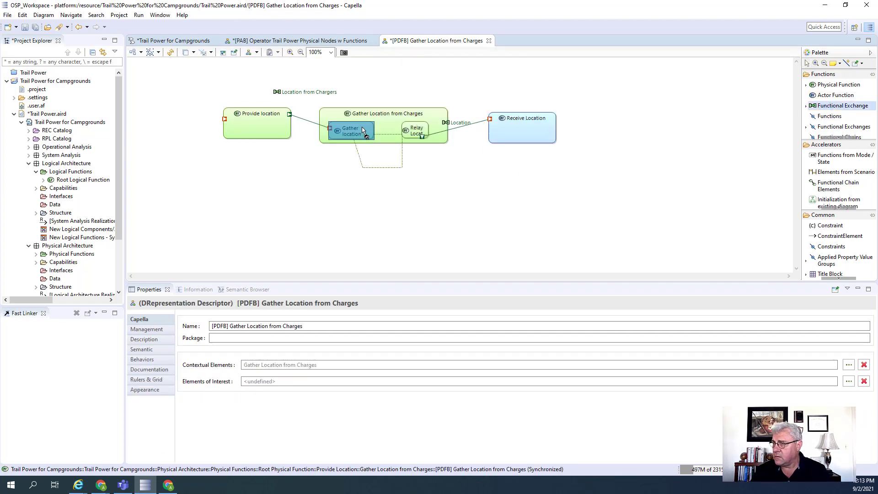
click(414, 133)
text(Lo)
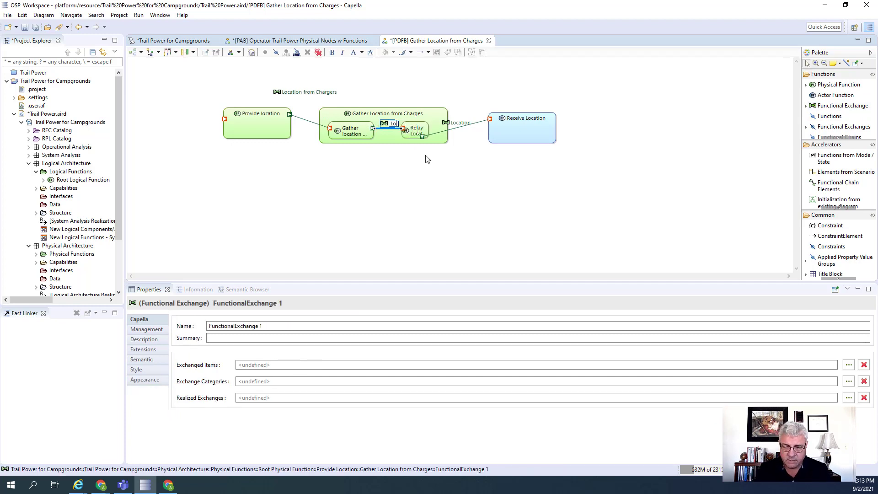
text(cation of)
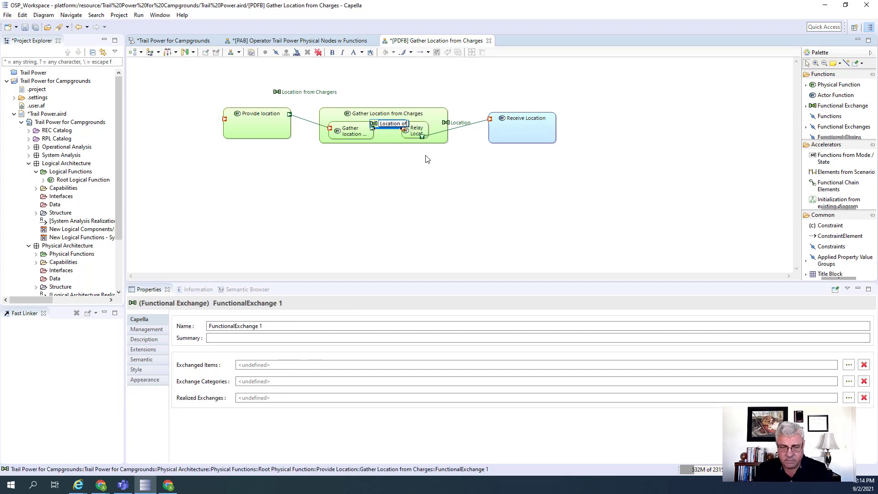
text( chargers)
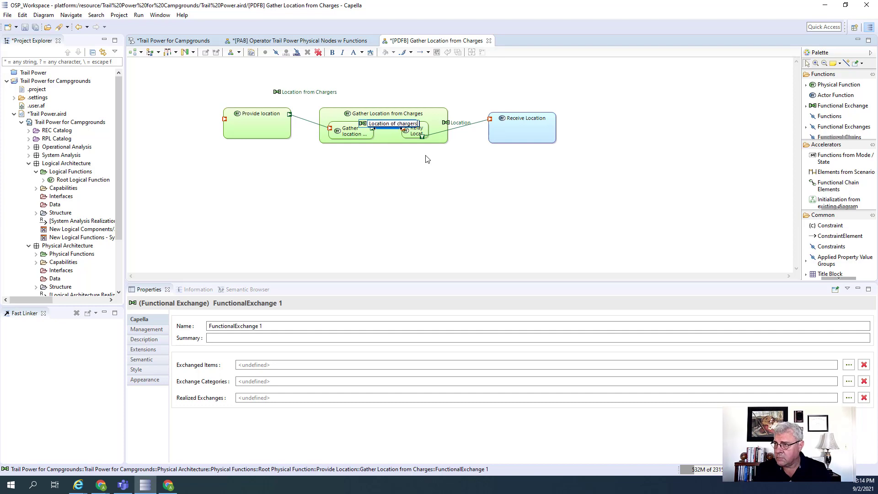
key(Return)
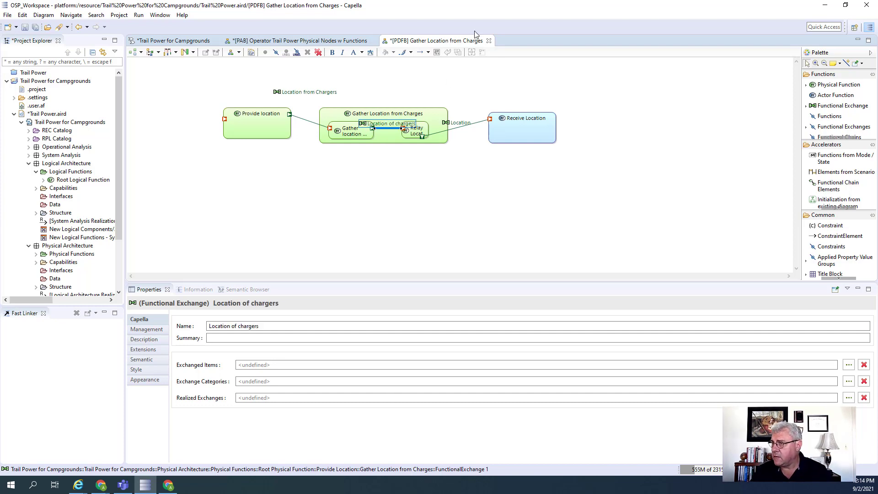
click(488, 41)
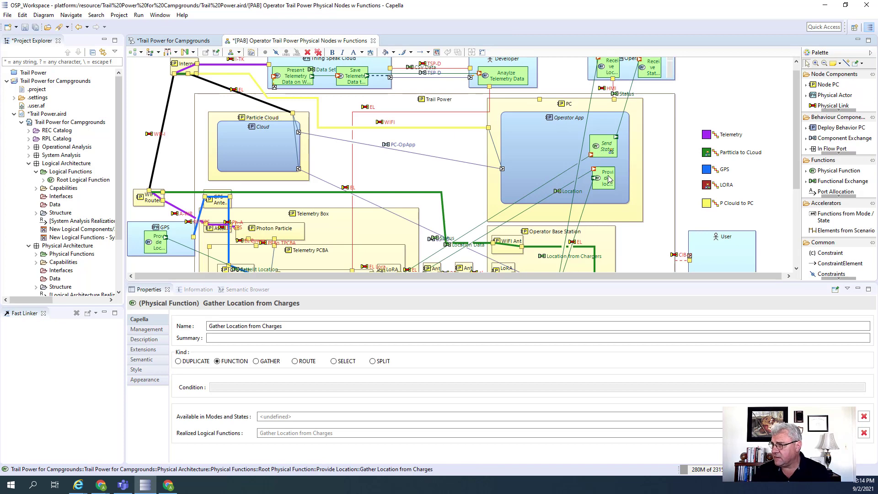
scroll(640, 195, down, 3)
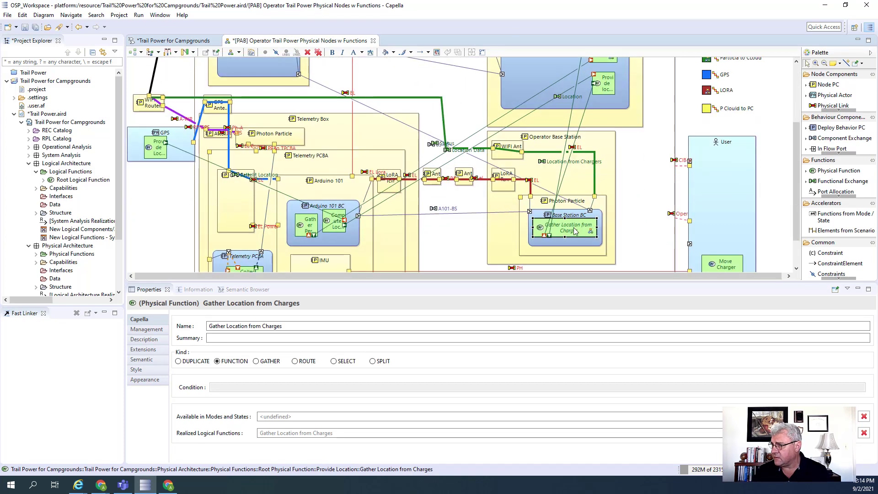